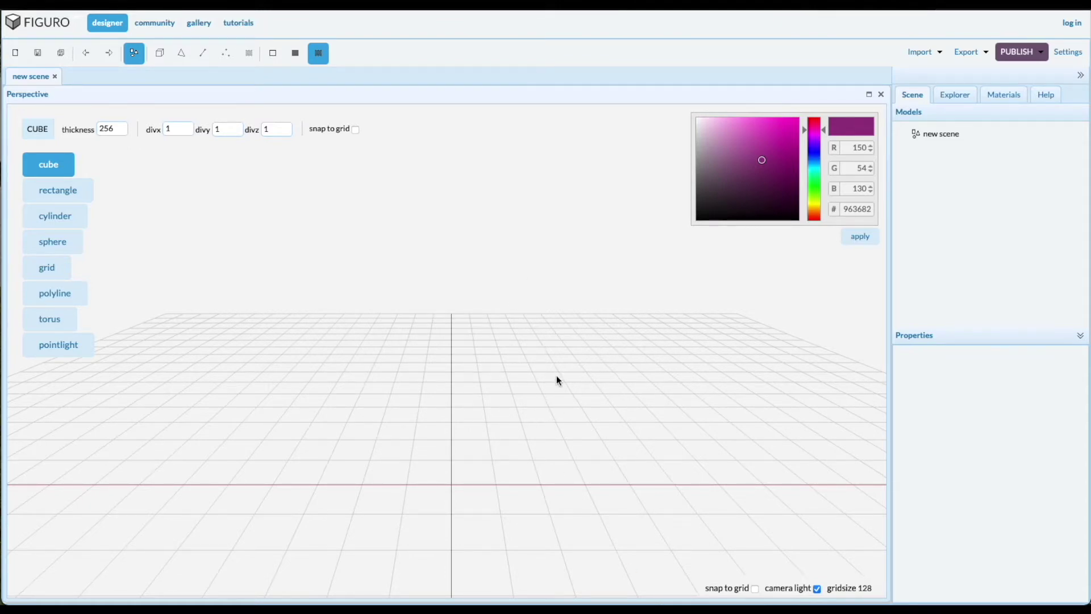
# - Set the four-bottles photo as the scene's background image
pyautogui.rightClick(596, 396)
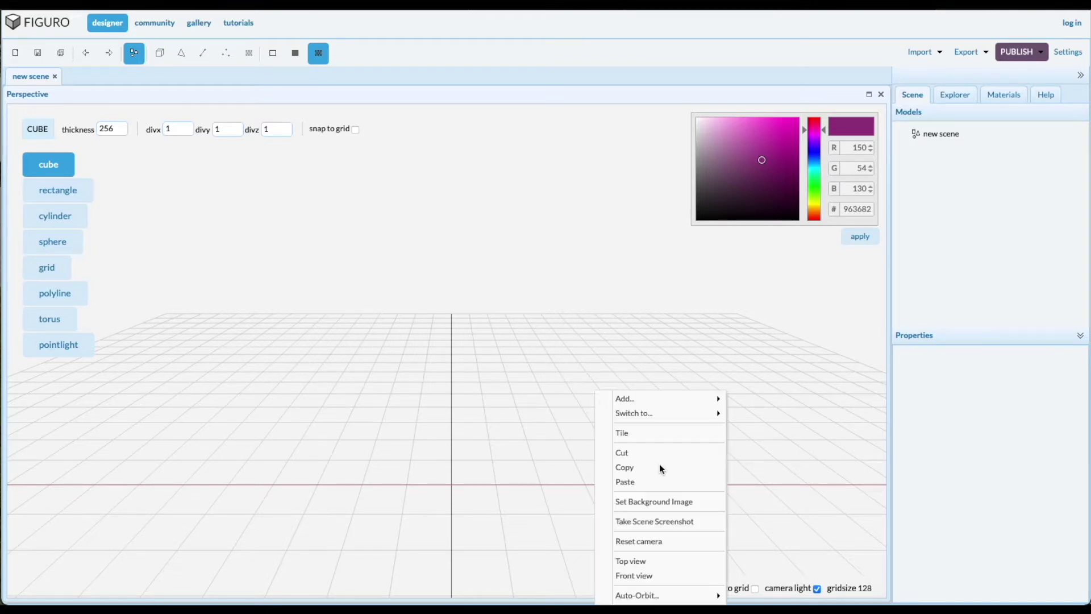
pyautogui.click(634, 503)
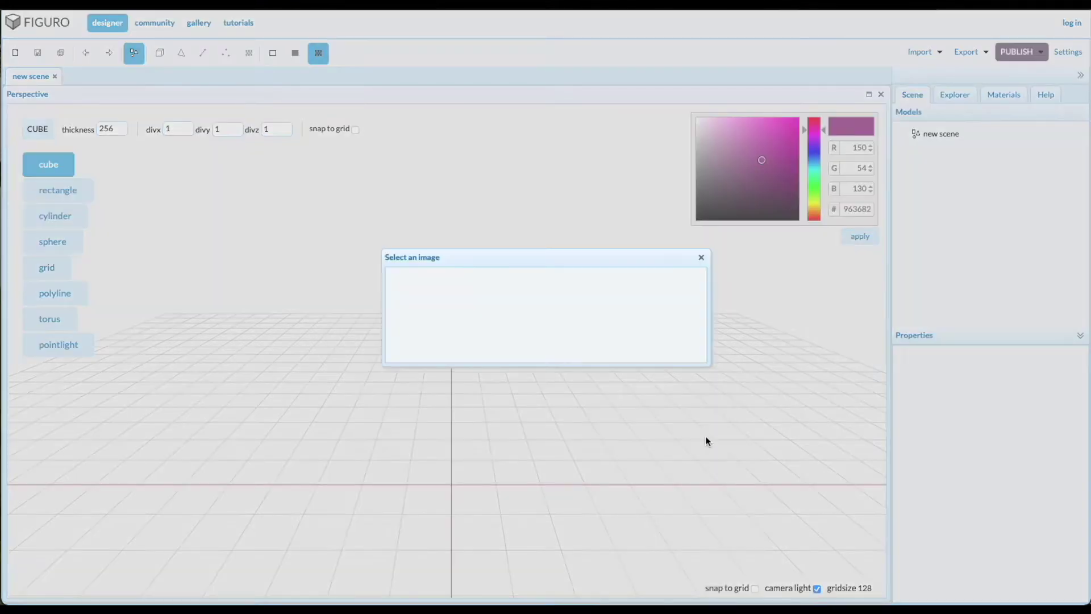
pyautogui.moveTo(1079, 245); pyautogui.dragTo(524, 310)
# - Switch to Top view and shift the Background (Top) image to the left along X
pyautogui.rightClick(598, 443)
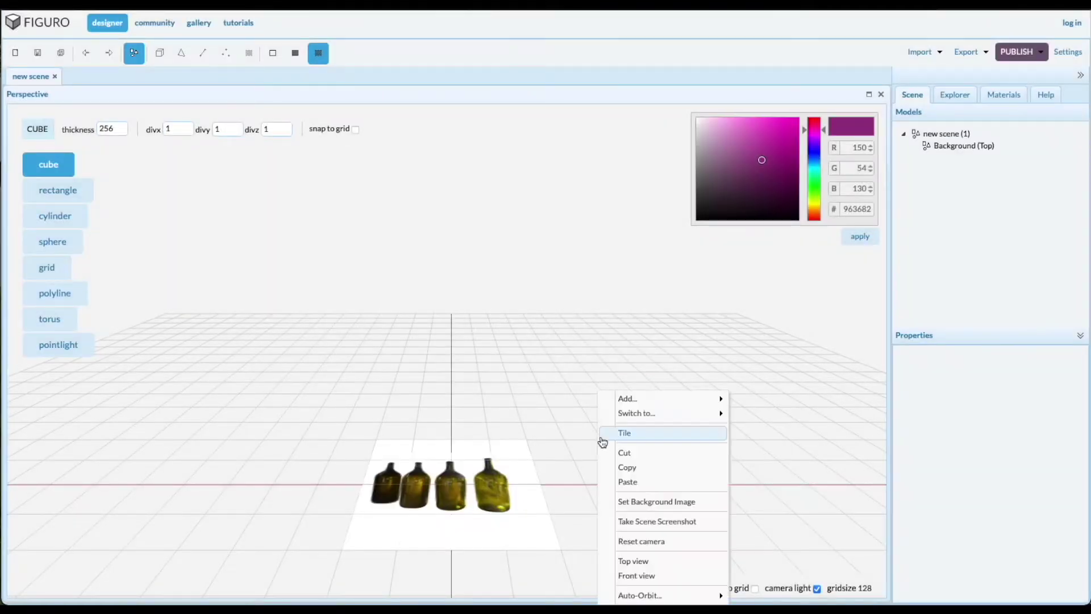
pyautogui.click(626, 560)
pyautogui.scroll(6, 494, 367)
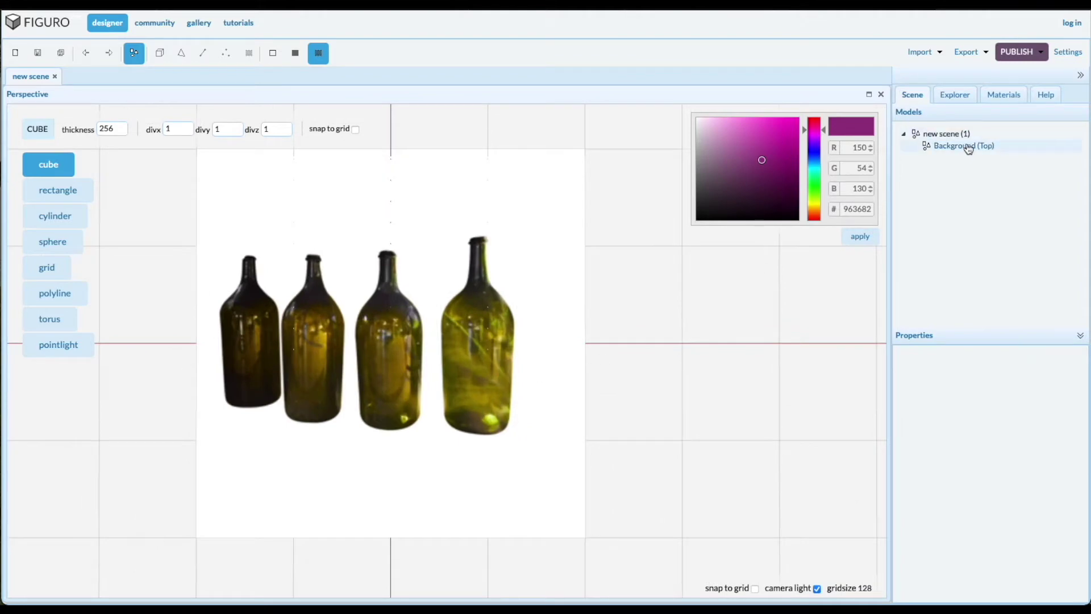
pyautogui.click(966, 146)
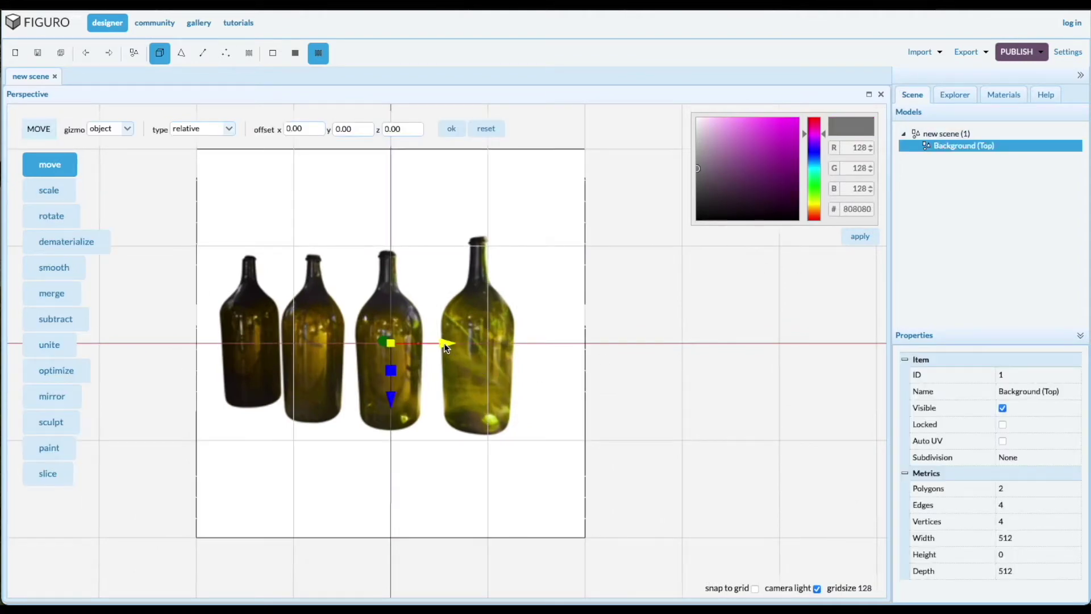
pyautogui.moveTo(445, 344); pyautogui.dragTo(364, 347)
pyautogui.scroll(3, 407, 326)
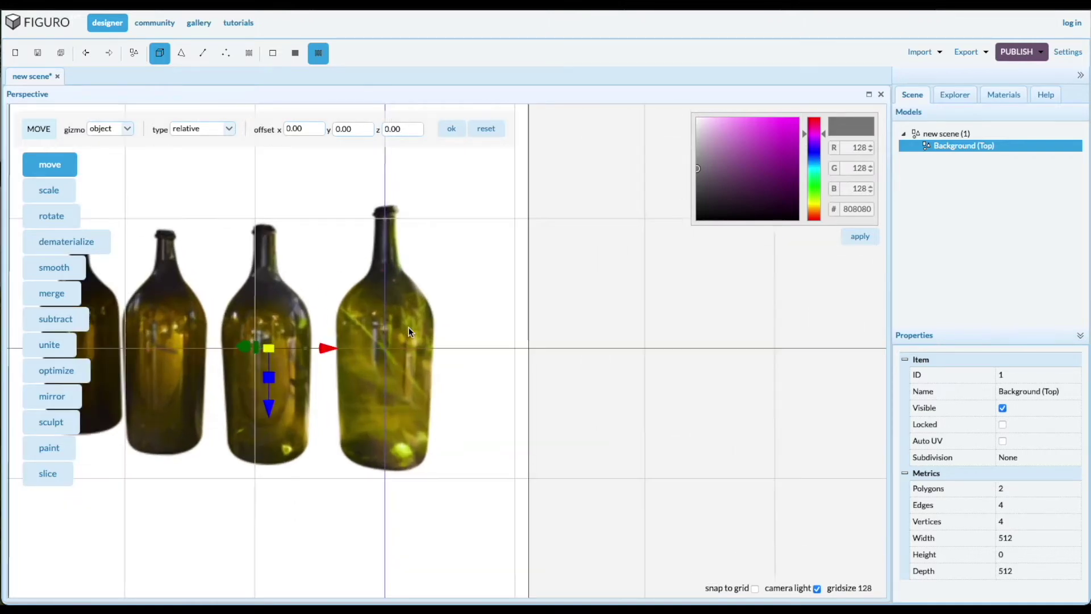
pyautogui.click(135, 54)
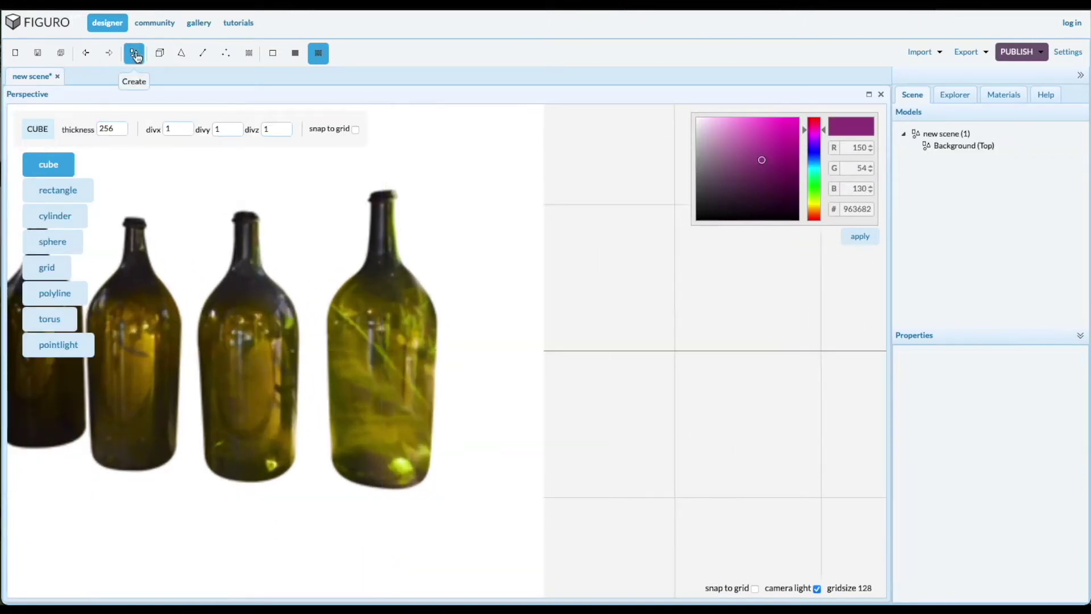
# - Trace the rightmost bottle's right-side outline, lip to base, as polyline2
pyautogui.click(57, 293)
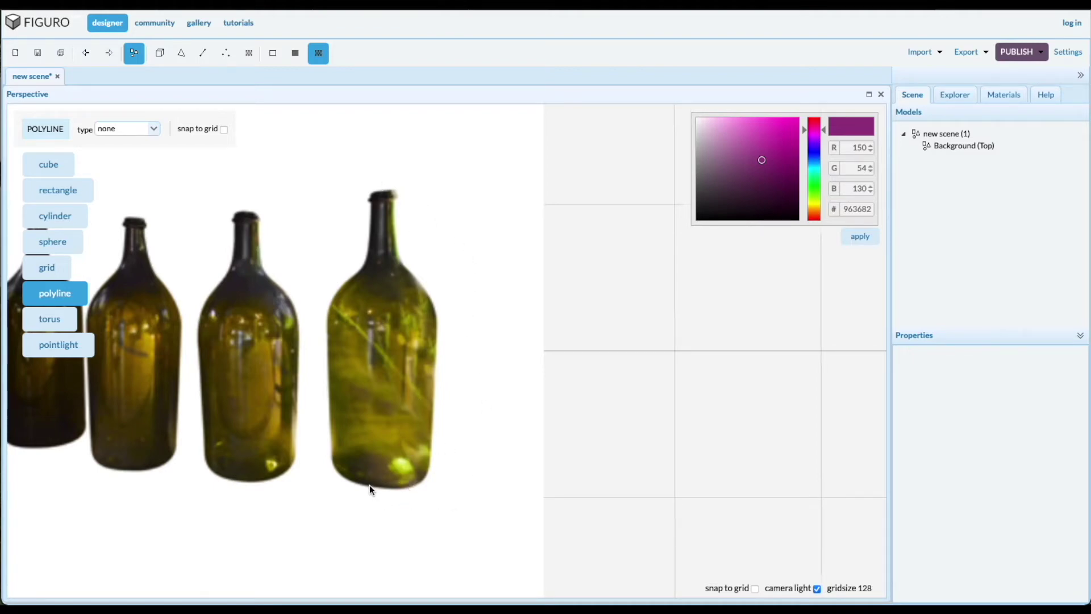
pyautogui.click(424, 477)
pyautogui.click(437, 321)
pyautogui.click(425, 288)
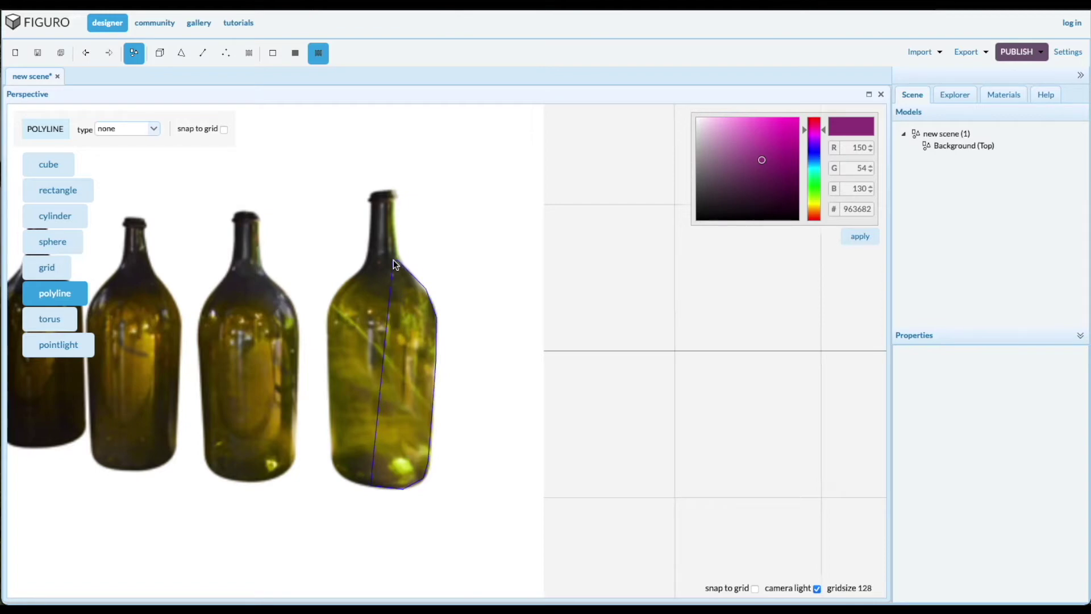
pyautogui.click(385, 192)
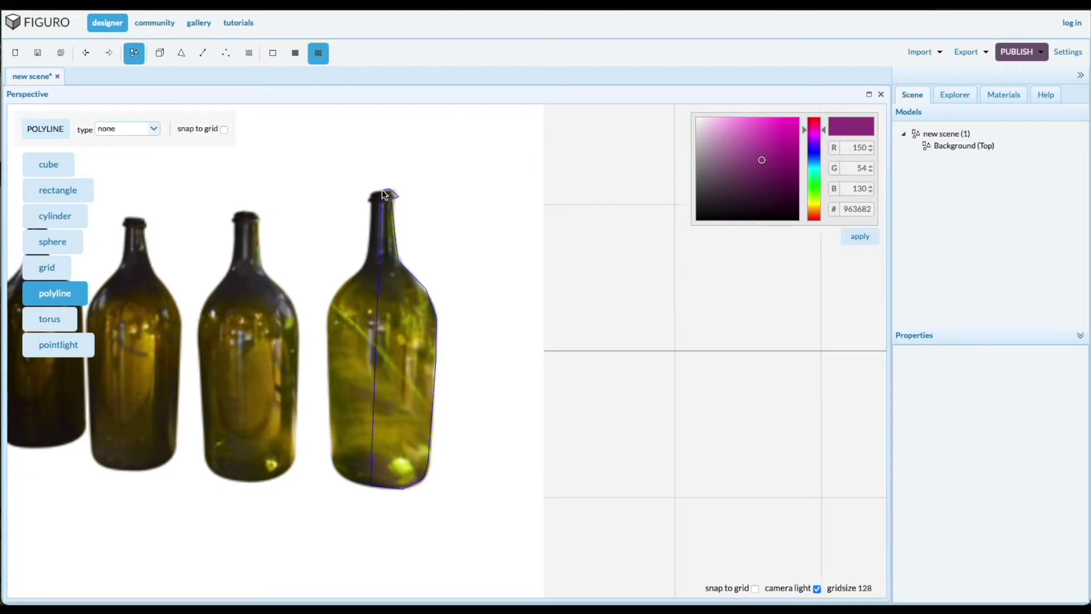
pyautogui.click(390, 268)
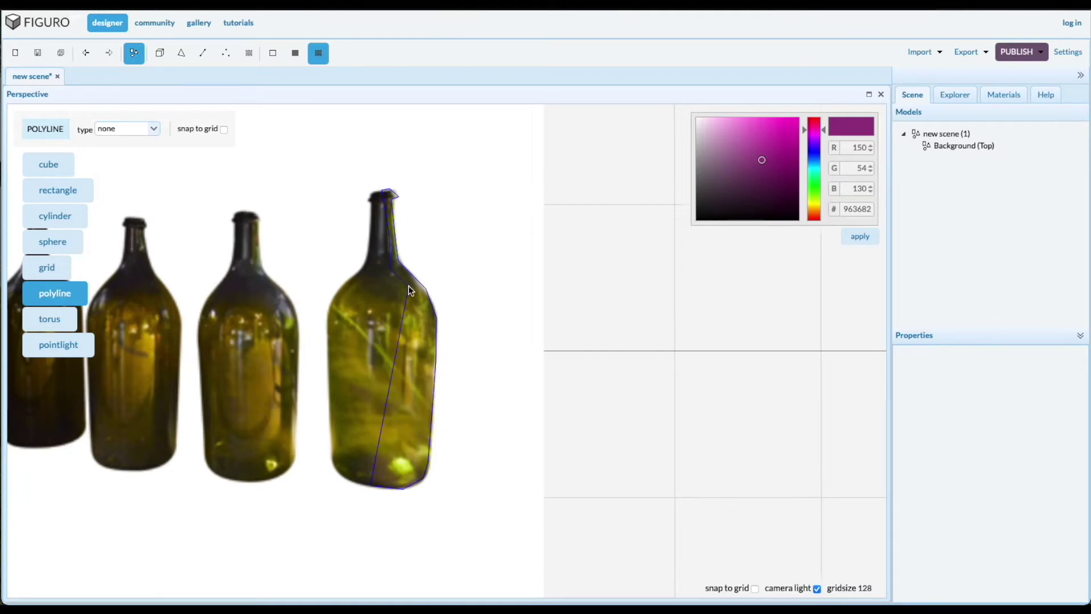
pyautogui.click(426, 311)
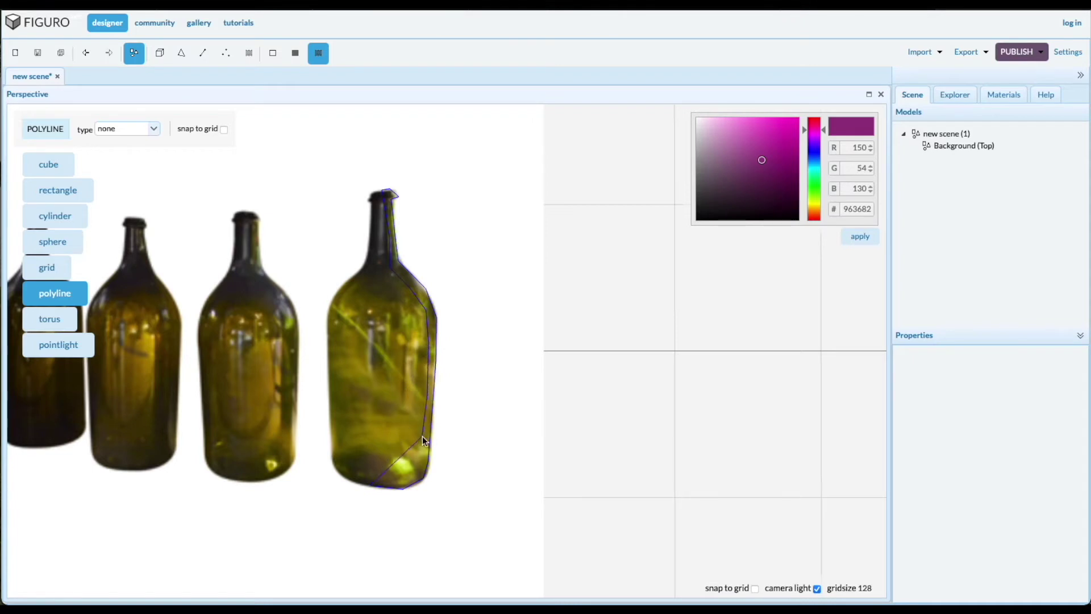
pyautogui.click(422, 438)
pyautogui.click(406, 483)
pyautogui.doubleClick(373, 482)
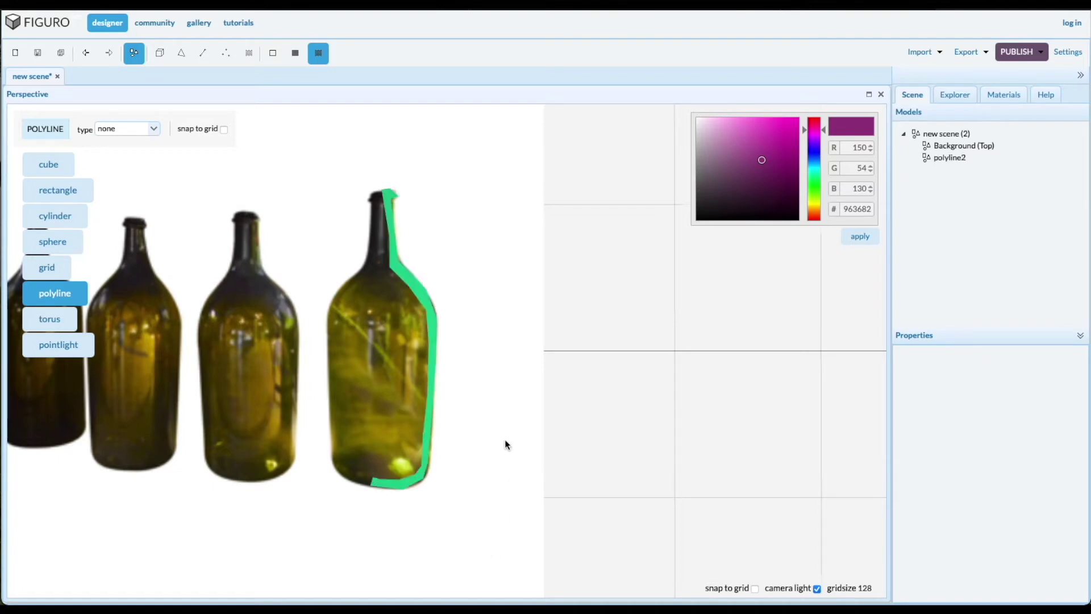
pyautogui.click(976, 147)
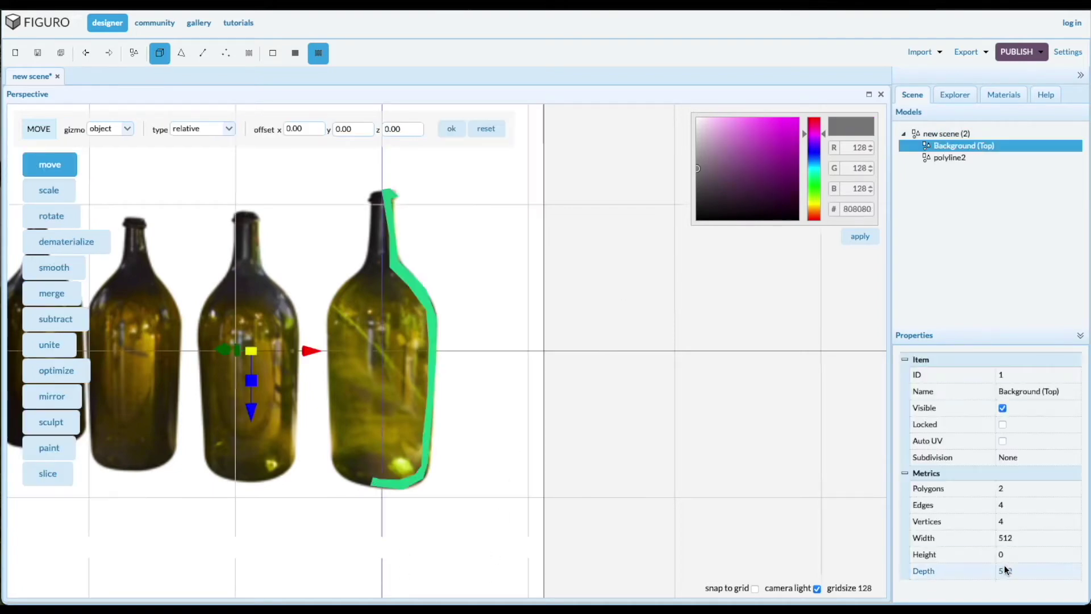
# - Uncheck Visible on Background (Top), then select polyline2 in Vertices mode
pyautogui.click(1003, 408)
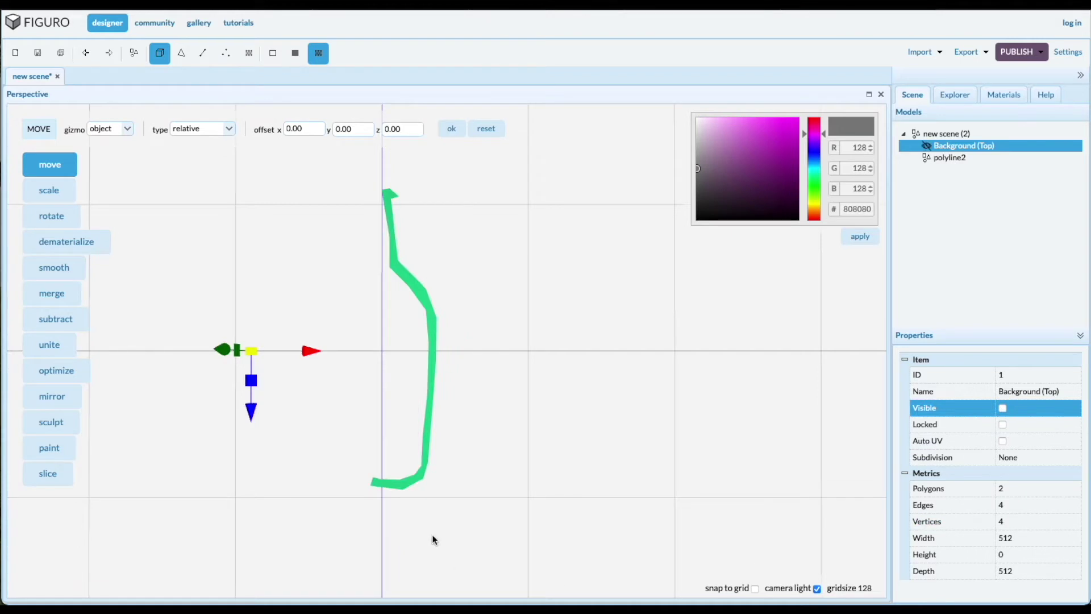
pyautogui.click(949, 159)
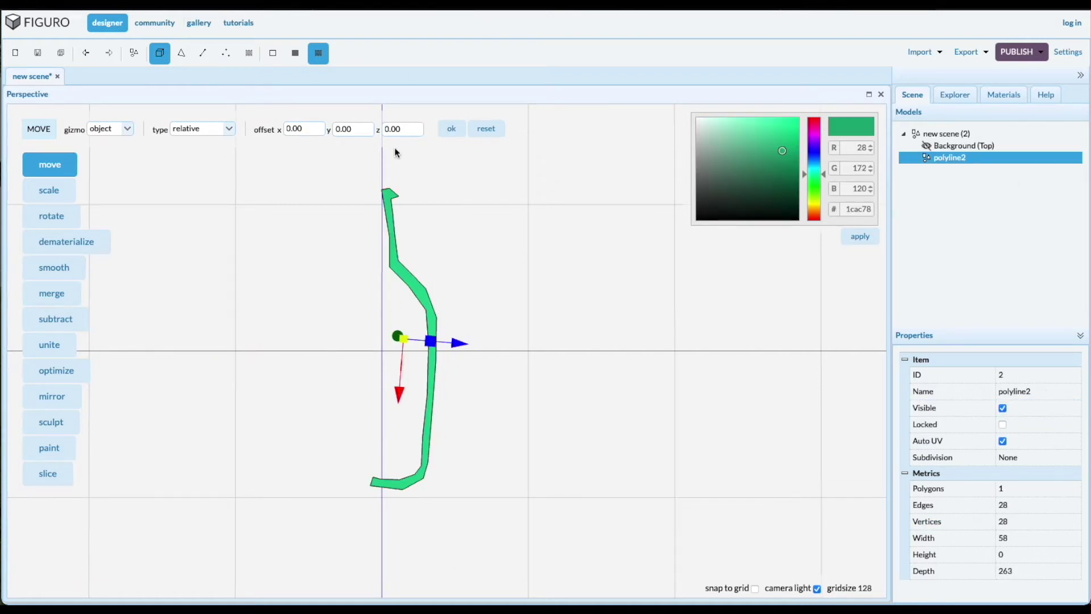
pyautogui.click(226, 56)
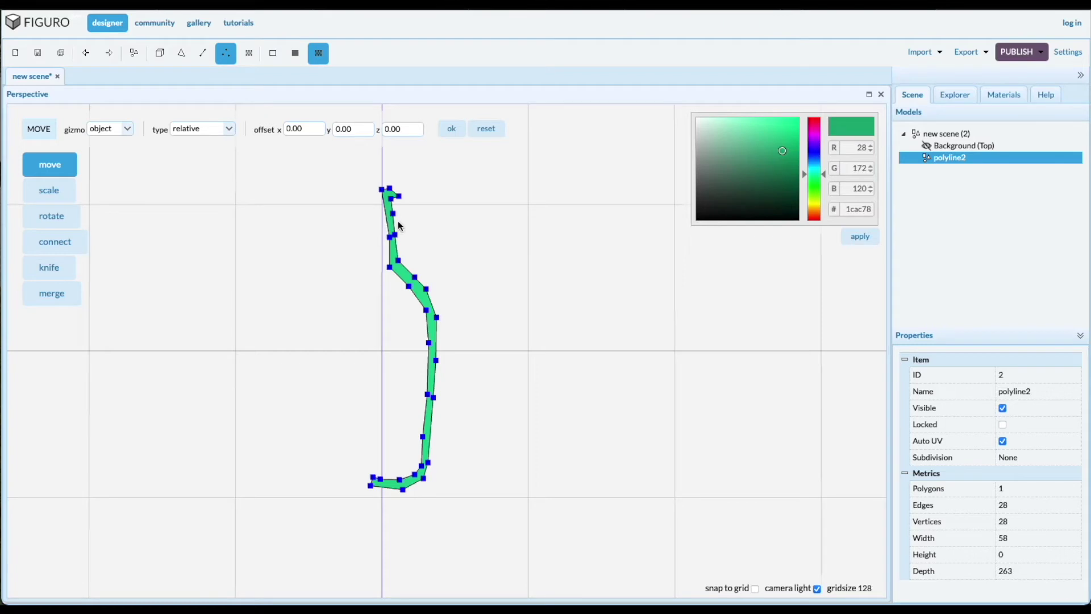
# - Box-select polyline2's neck vertices and shift them slightly to the right
pyautogui.scroll(1, 391, 248)
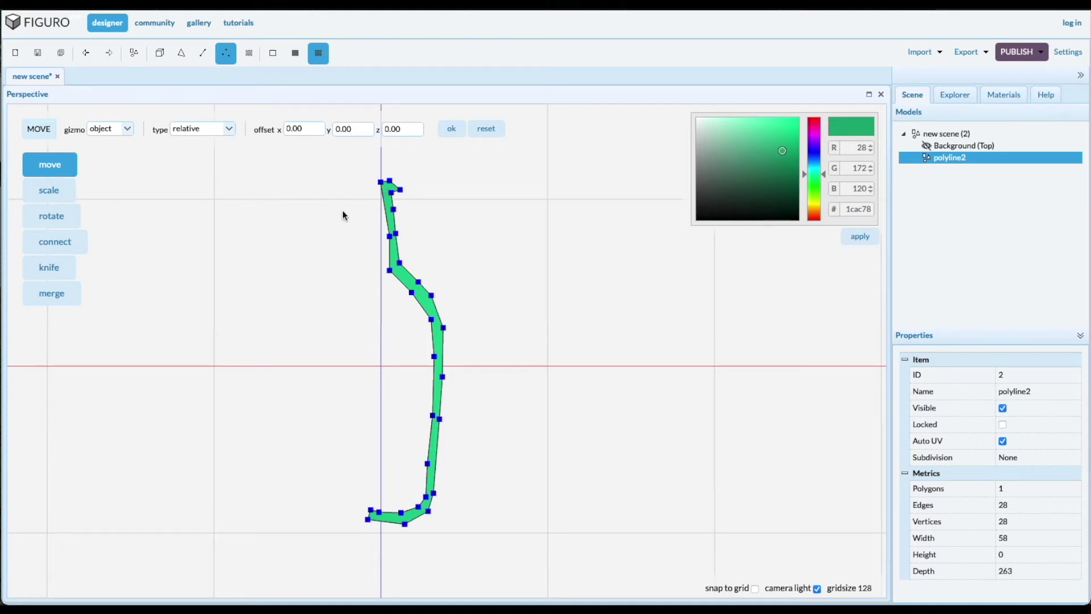
pyautogui.moveTo(357, 154); pyautogui.dragTo(445, 316)
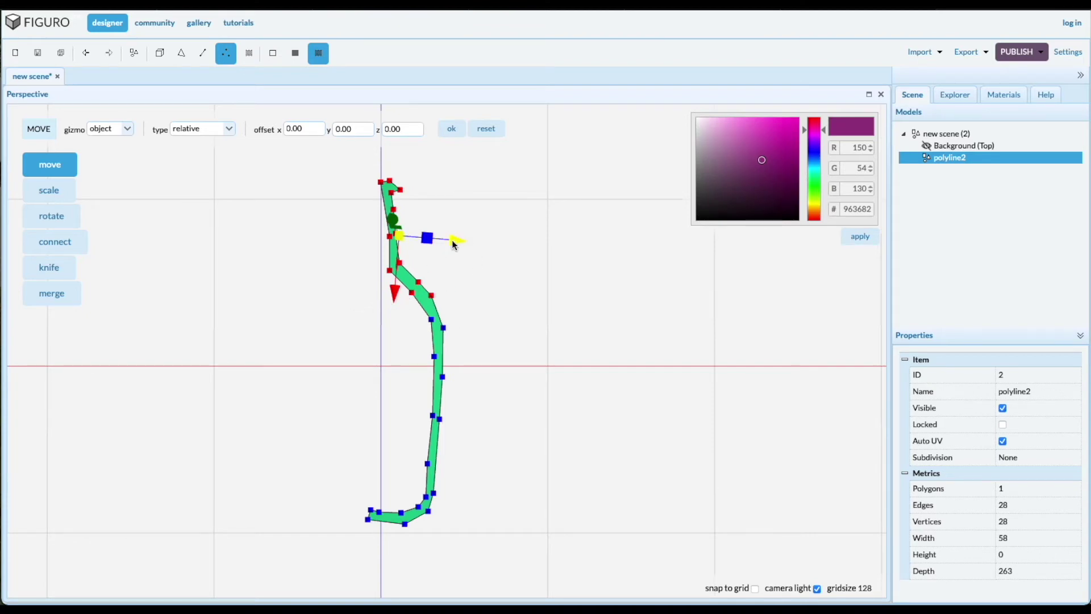
pyautogui.moveTo(454, 243); pyautogui.dragTo(461, 246)
# - Nudge a single neck vertex slightly left to straighten it
pyautogui.click(358, 367)
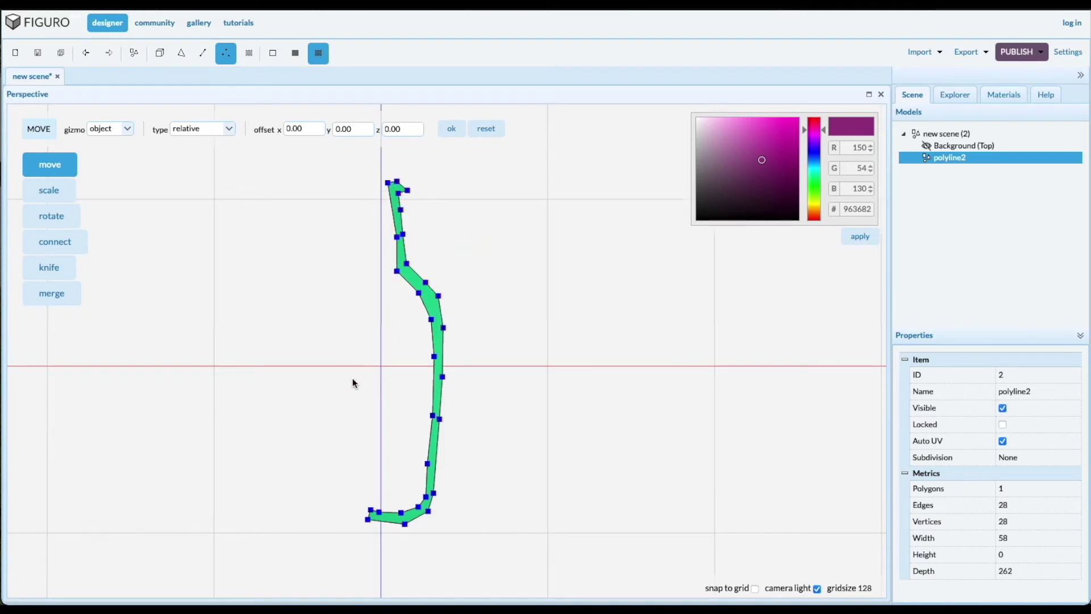
pyautogui.click(397, 238)
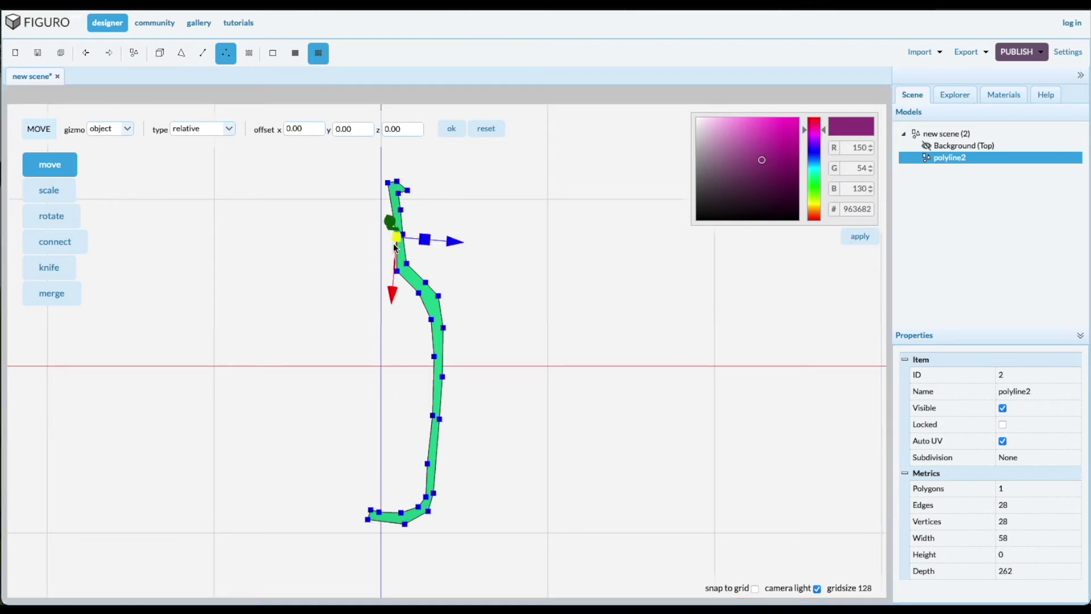
pyautogui.moveTo(455, 246); pyautogui.dragTo(452, 245)
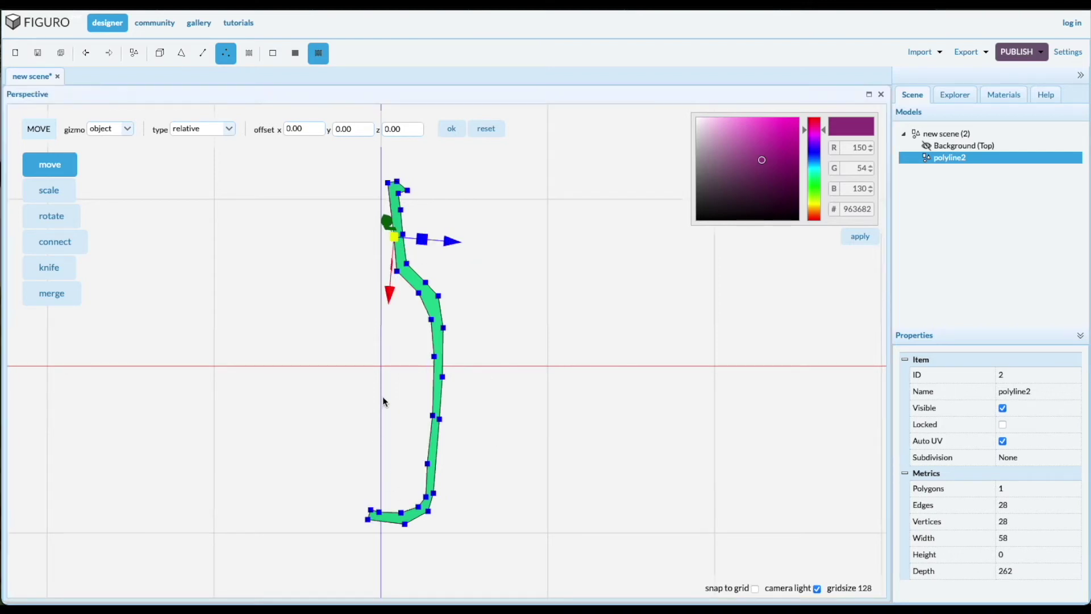
pyautogui.scroll(1, 370, 402)
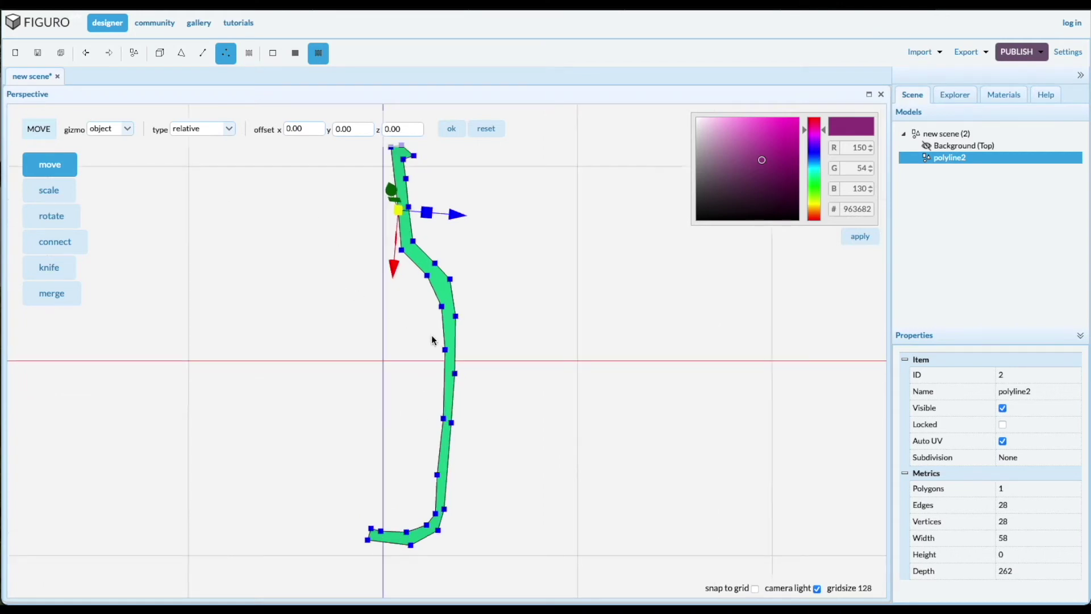
pyautogui.click(46, 270)
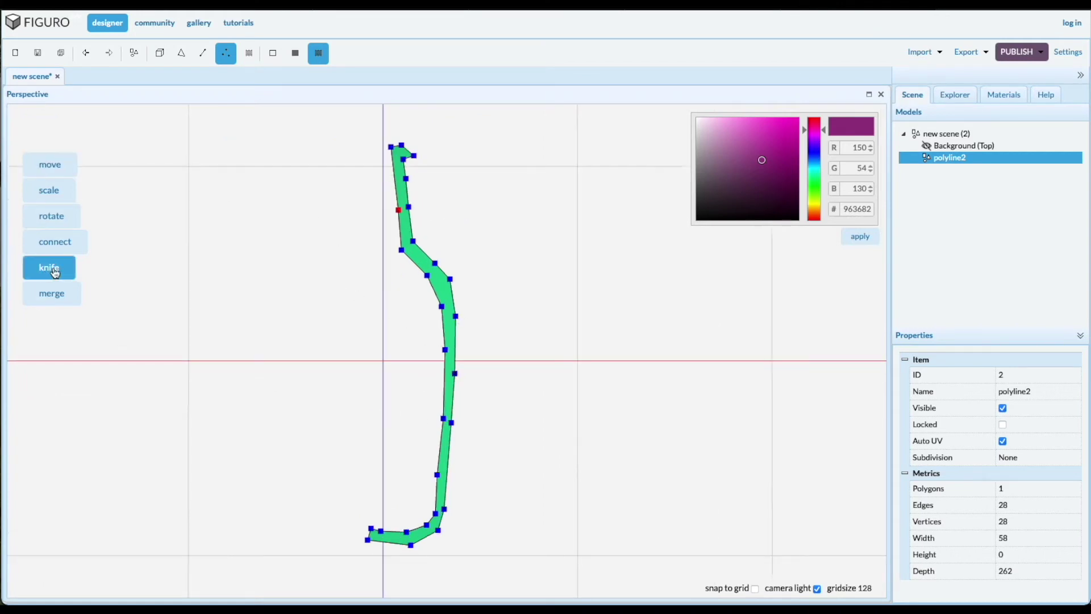
# - Insert a new vertex on polyline2's long right body edge, giving 29 vertices
pyautogui.click(445, 387)
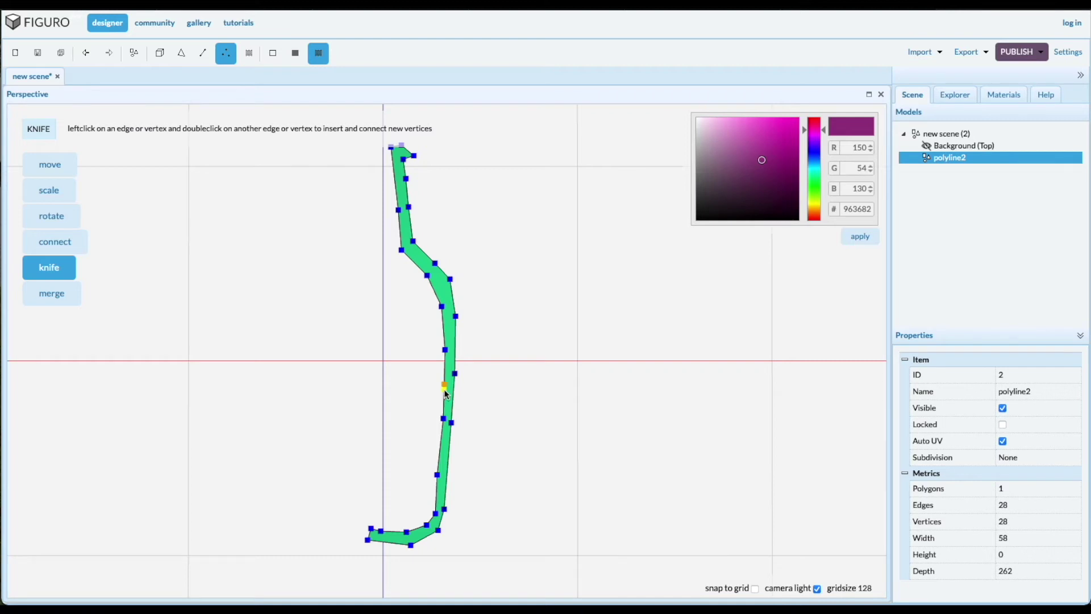
pyautogui.doubleClick(444, 390)
pyautogui.click(50, 165)
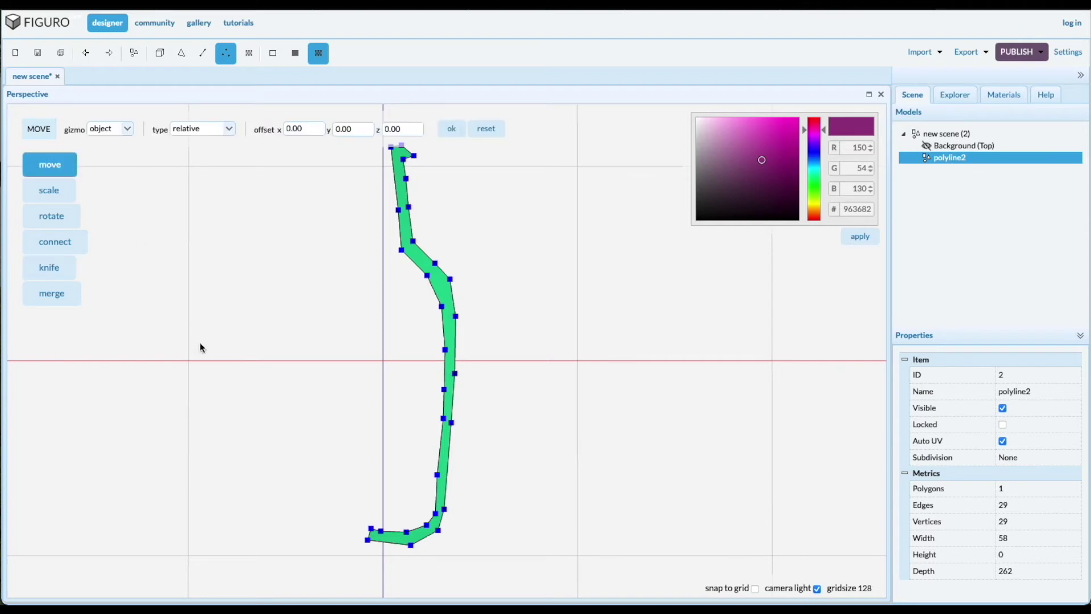
pyautogui.scroll(-3, 313, 291)
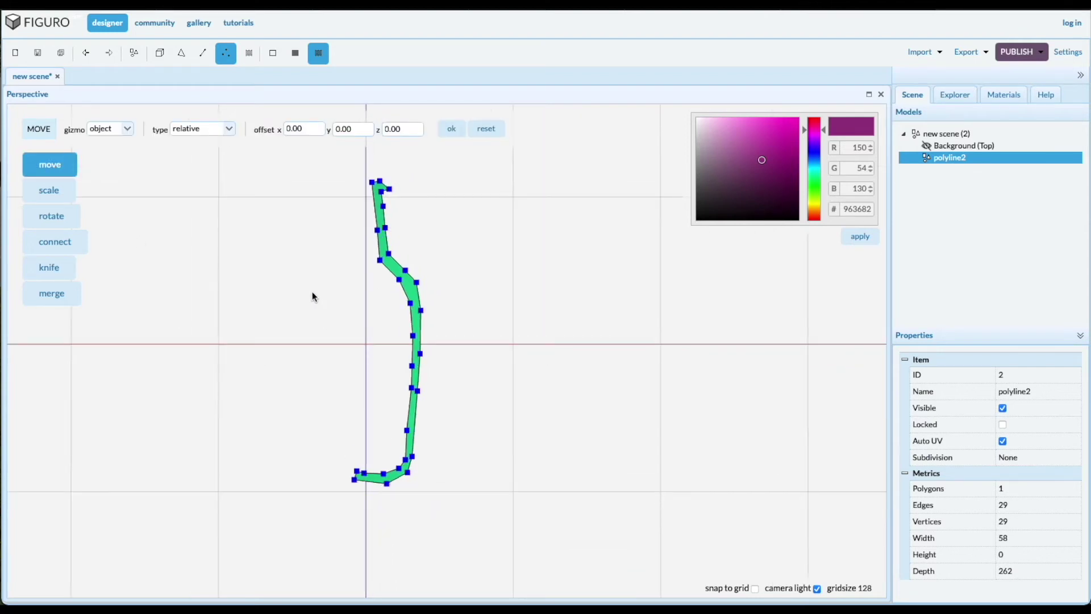
# - Lathe polyline2 360° with 24 segments into a 3D mesh
pyautogui.click(206, 53)
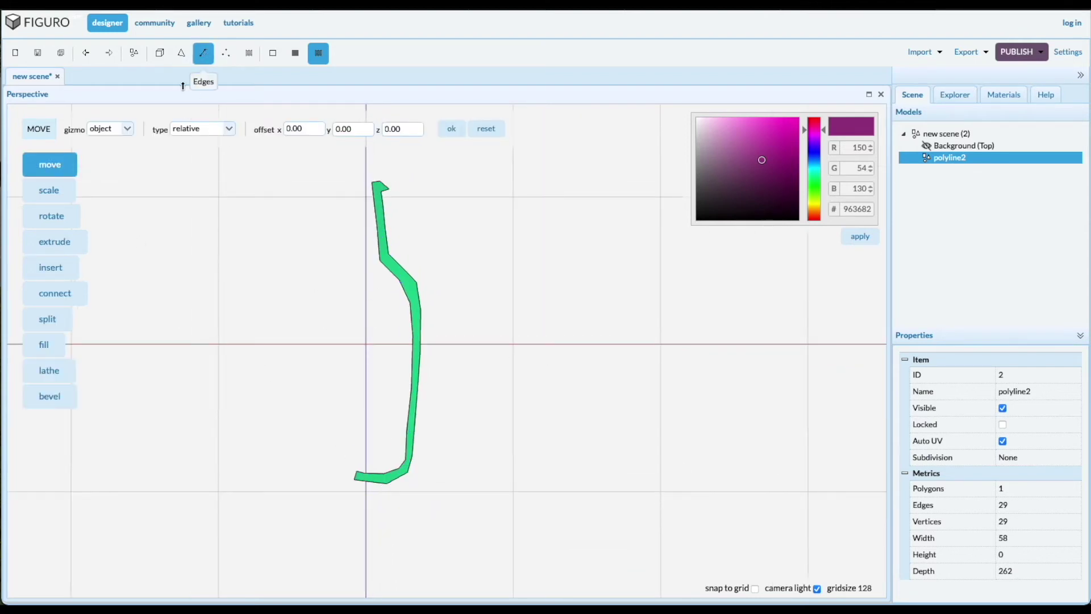
pyautogui.click(48, 371)
pyautogui.scroll(3, 342, 476)
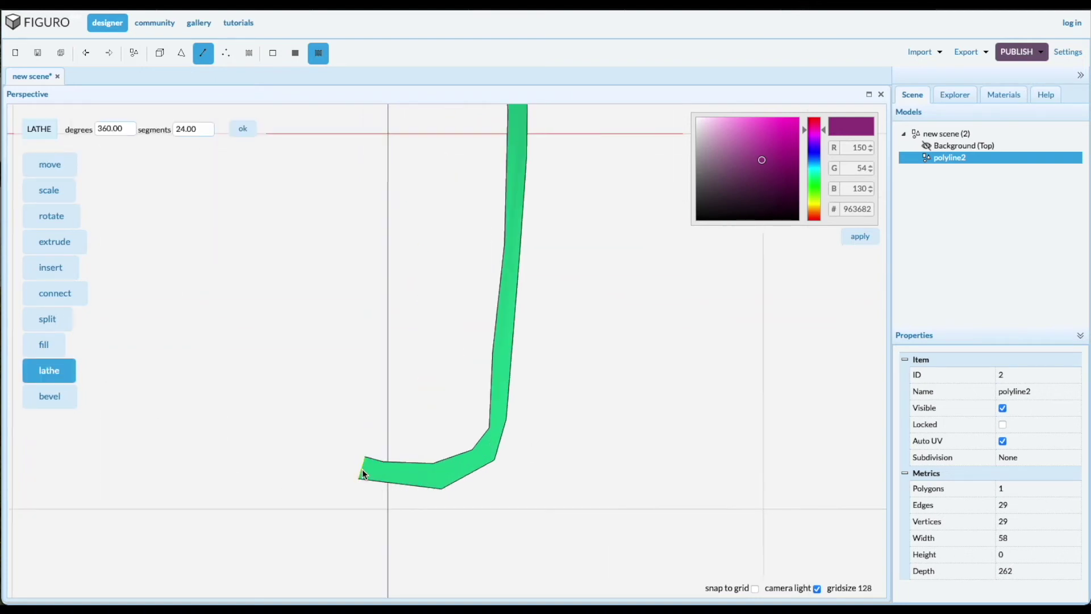
pyautogui.click(363, 472)
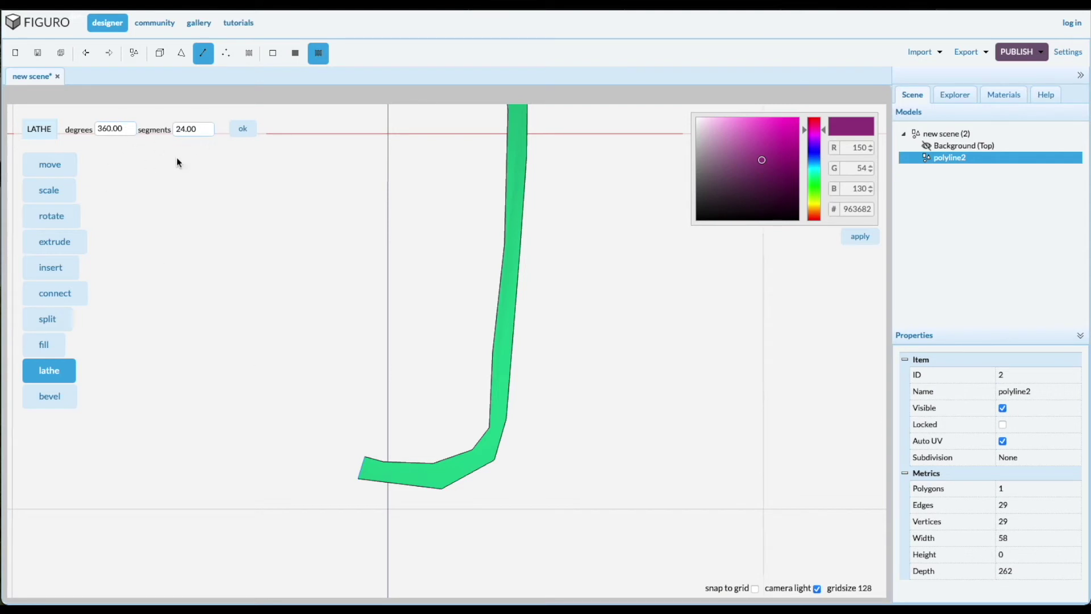
pyautogui.click(251, 128)
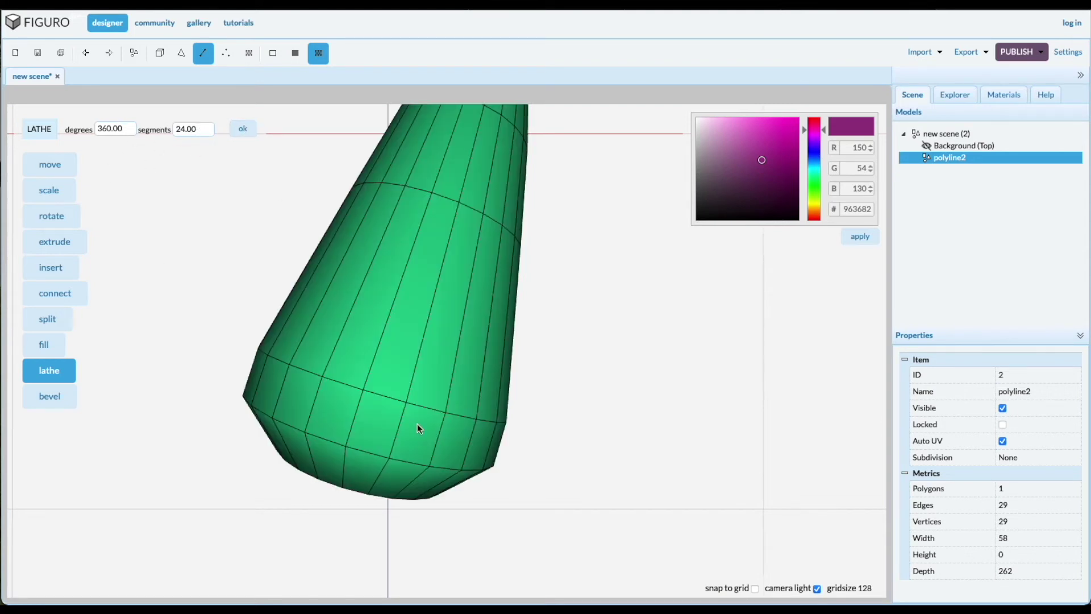
pyautogui.scroll(-2, 428, 299)
# - View the hourglass-pinched mesh from Top, orbit to an oblique angle, then undo the lathe
pyautogui.rightClick(566, 332)
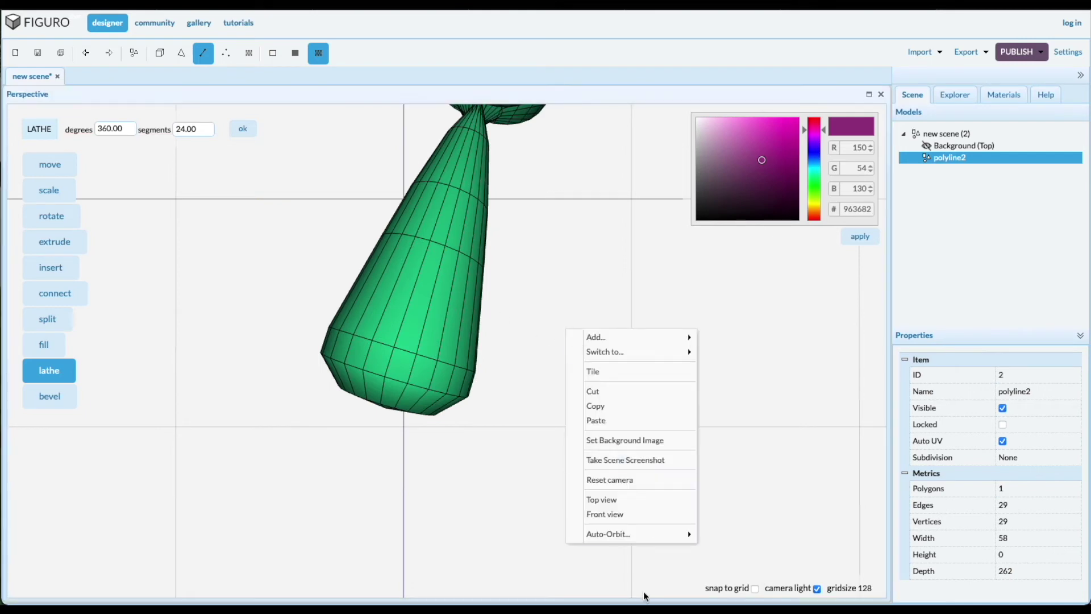
pyautogui.click(643, 593)
pyautogui.rightClick(594, 477)
pyautogui.click(631, 562)
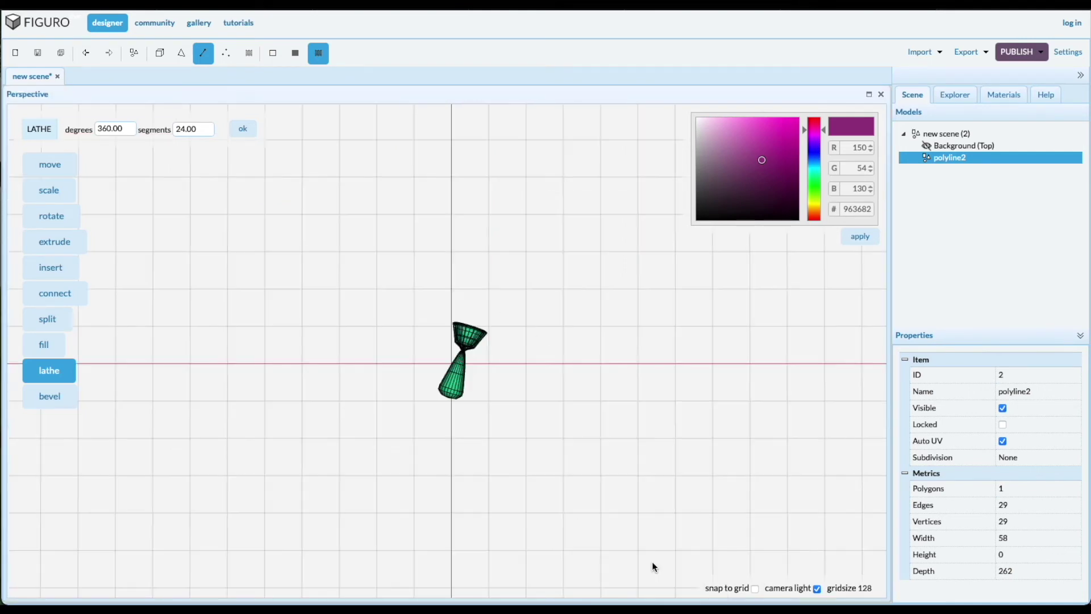
pyautogui.moveTo(576, 417); pyautogui.dragTo(495, 442, button='middle')
pyautogui.scroll(1, 443, 338)
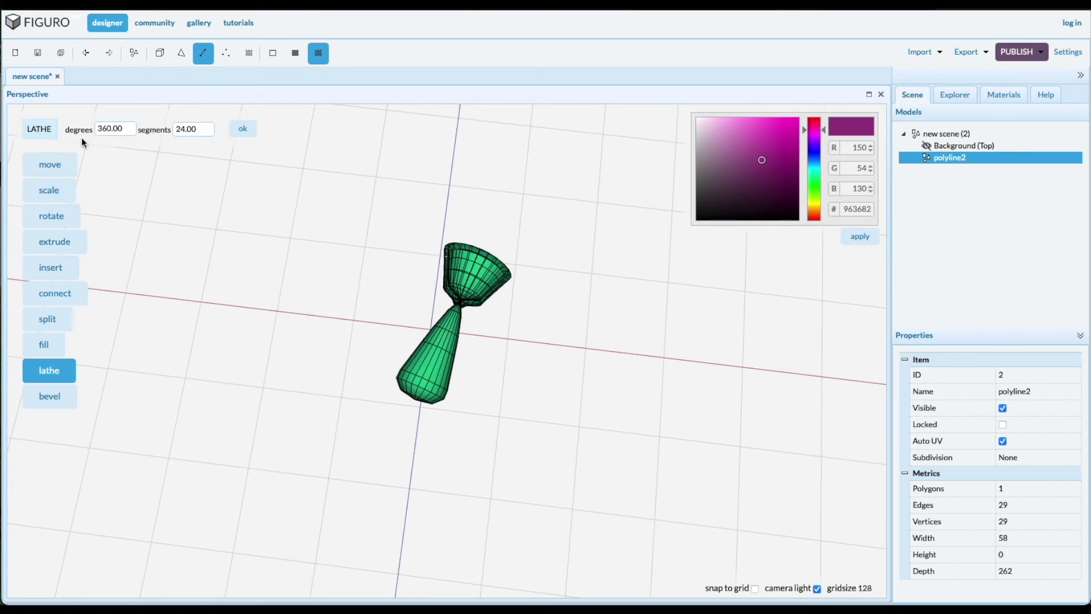
pyautogui.click(86, 53)
# - Level the view on the profile's lower end and reduce the grid size to 8
pyautogui.scroll(2, 431, 416)
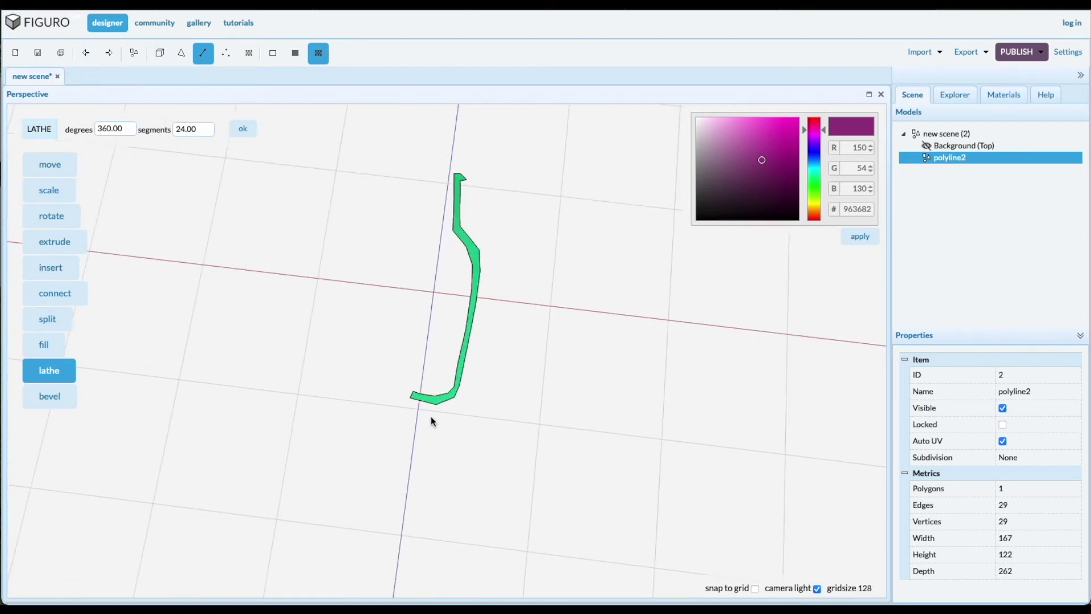
pyautogui.scroll(3, 400, 425)
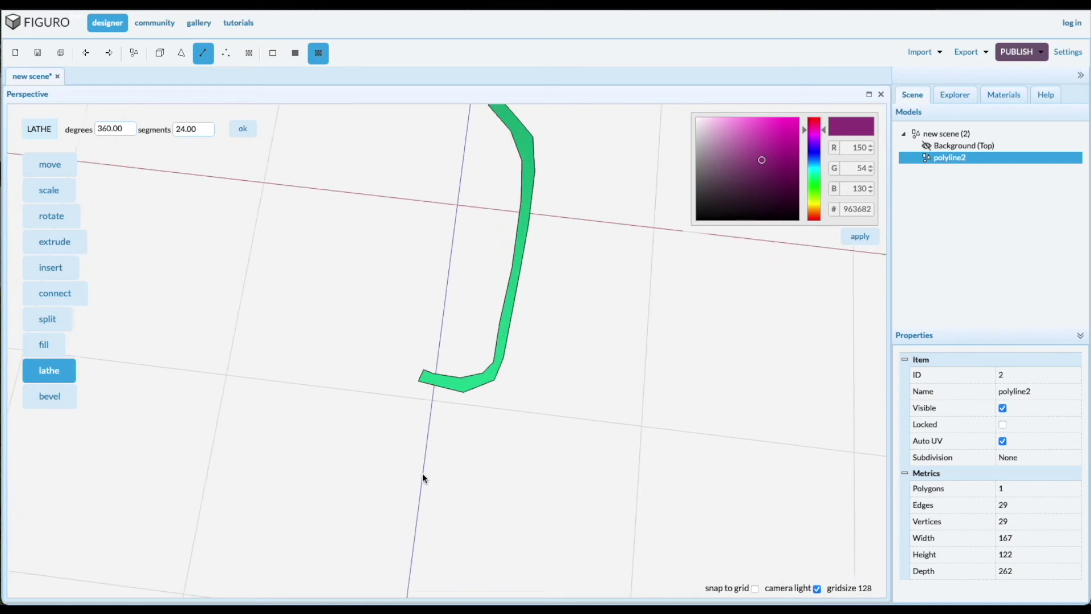
pyautogui.moveTo(422, 474); pyautogui.dragTo(430, 479)
pyautogui.scroll(3, 441, 402)
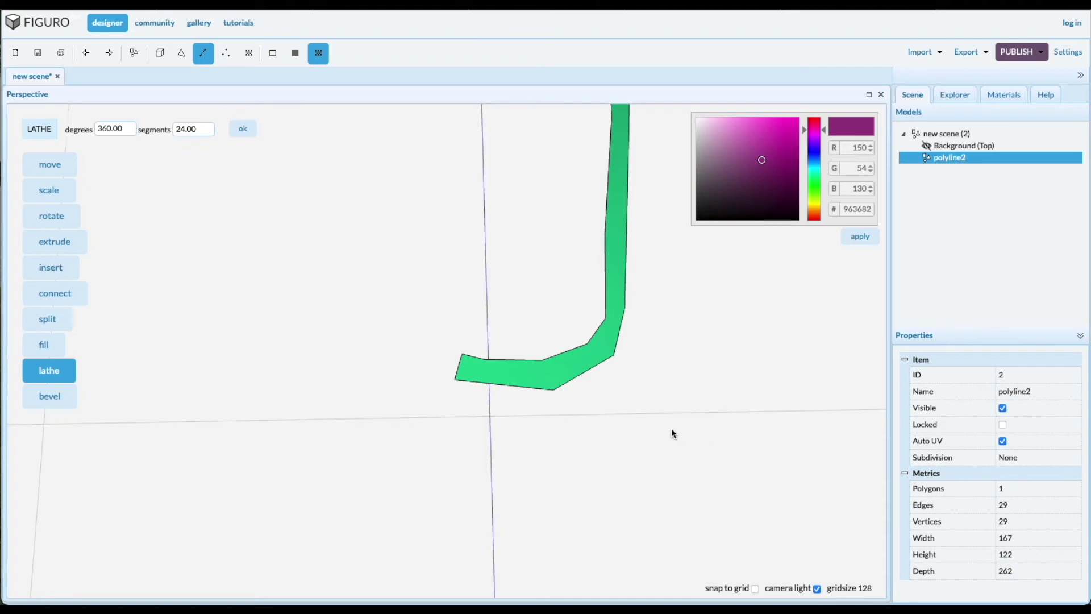
pyautogui.press('-')
pyautogui.press('-')
pyautogui.press('-')
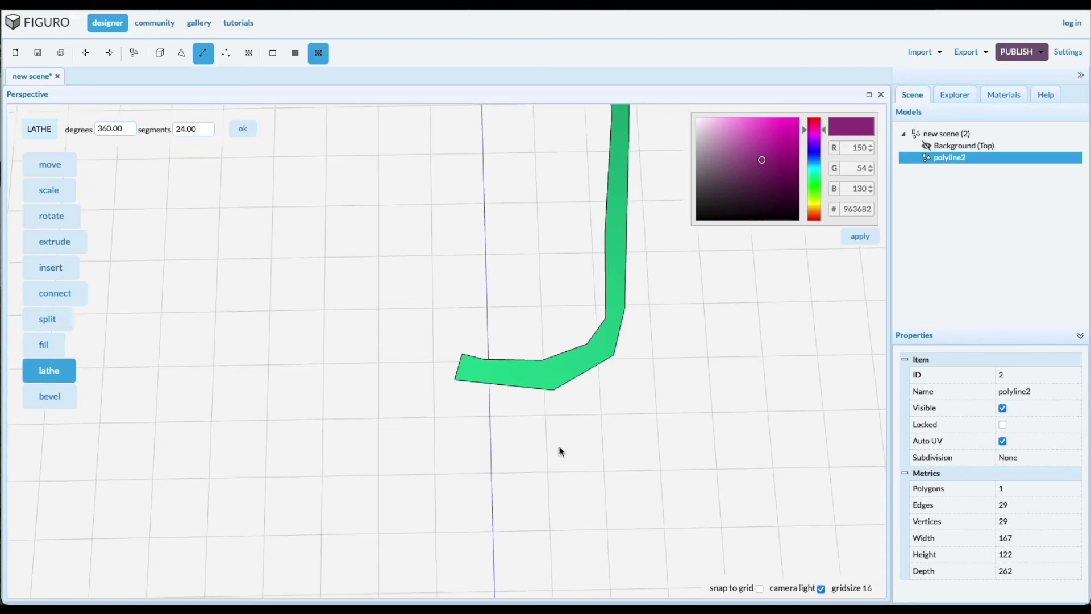
pyautogui.press('-')
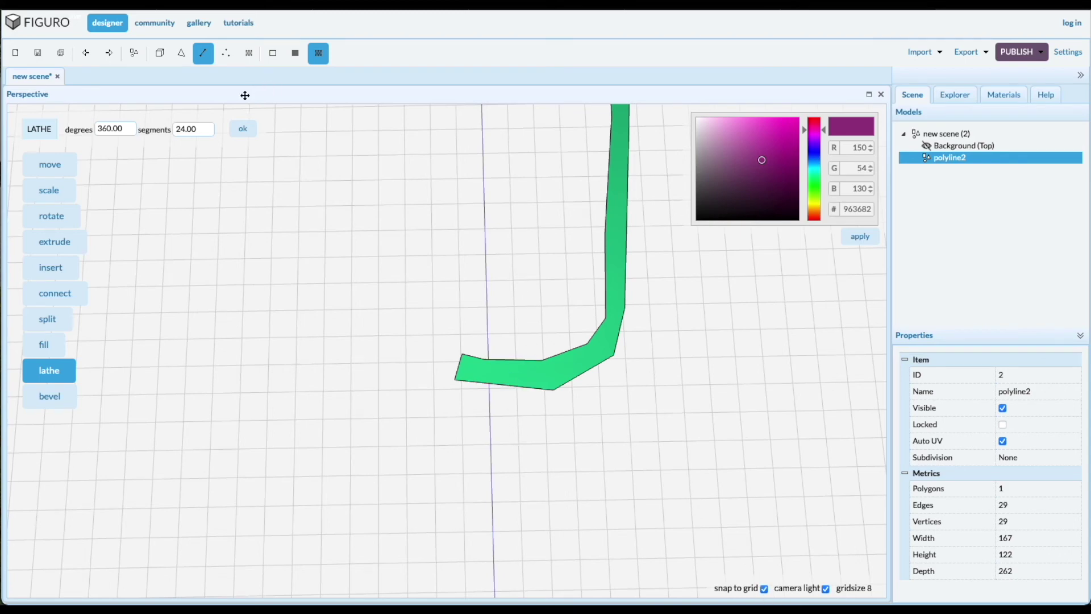
# - Move the profile's top-left end vertex onto the vertical Z axis
pyautogui.click(226, 53)
pyautogui.scroll(5, 449, 349)
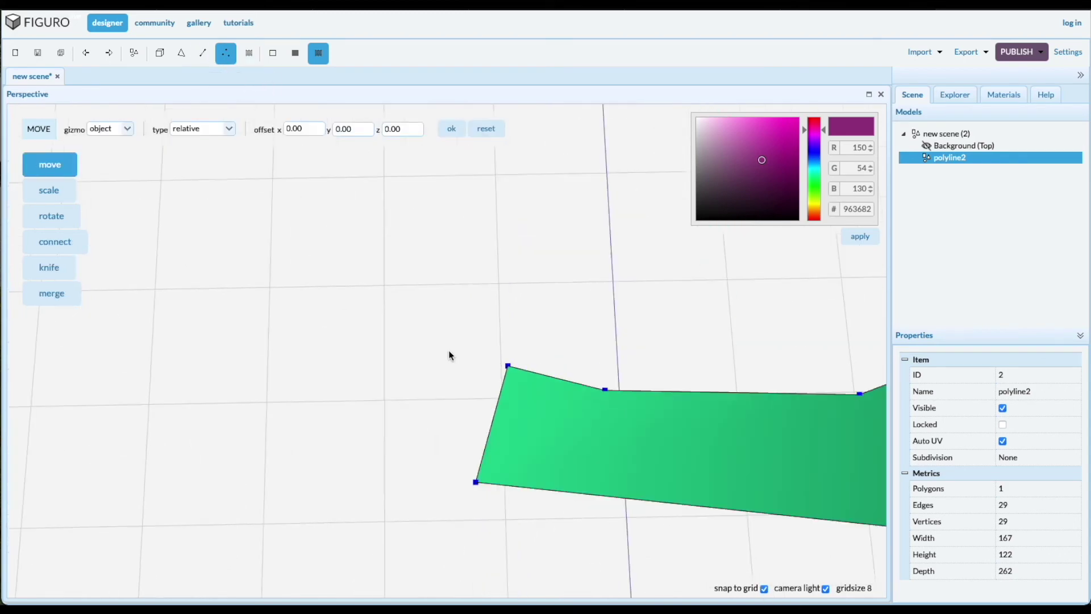
pyautogui.scroll(-3, 457, 359)
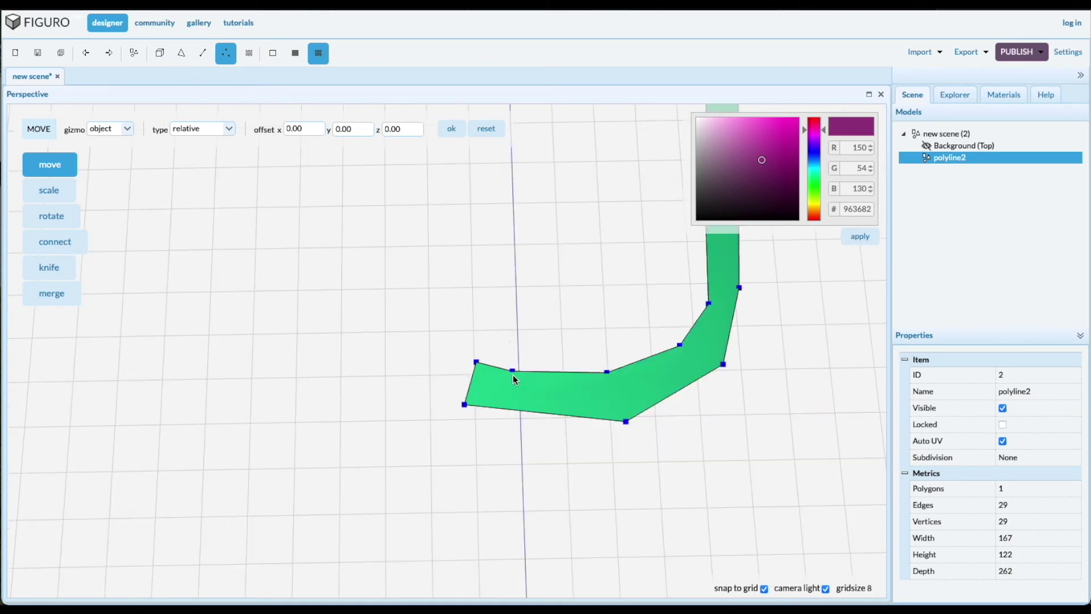
pyautogui.moveTo(514, 375); pyautogui.dragTo(598, 361)
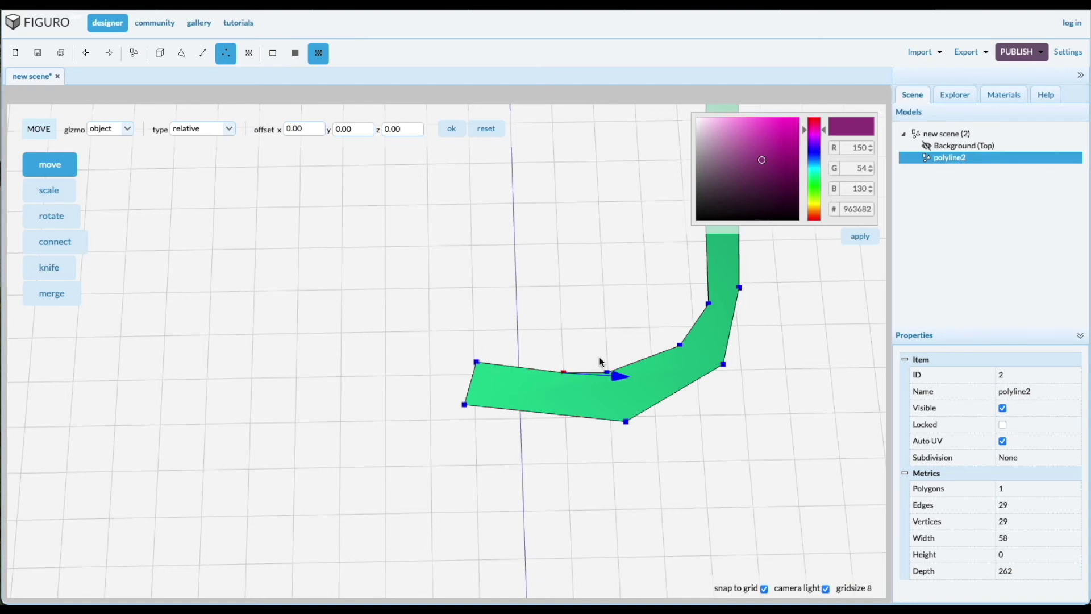
pyautogui.click(477, 363)
pyautogui.moveTo(529, 363); pyautogui.dragTo(539, 363)
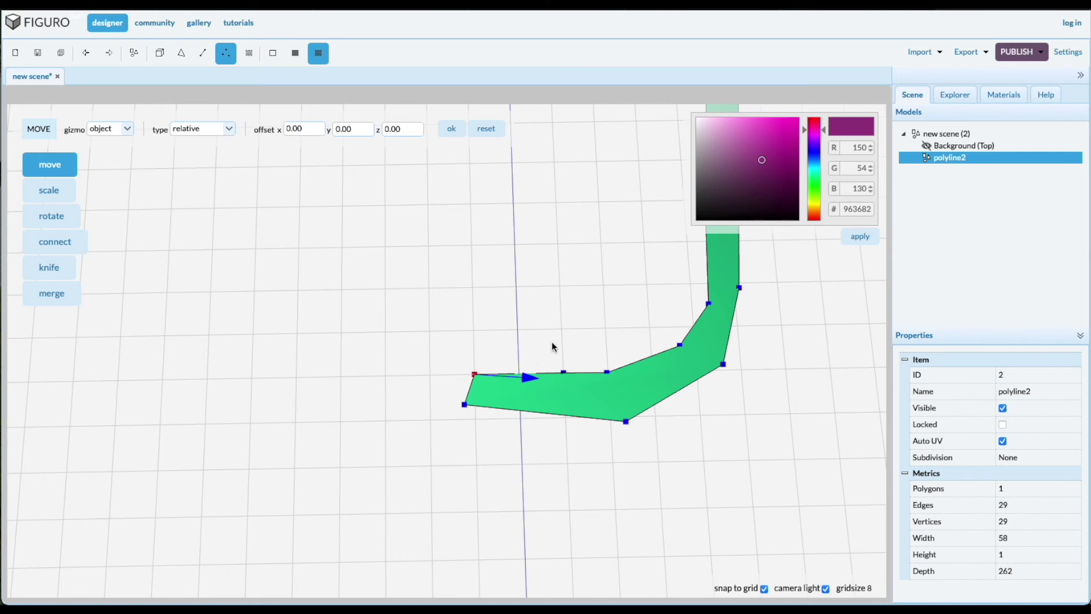
pyautogui.click(518, 373)
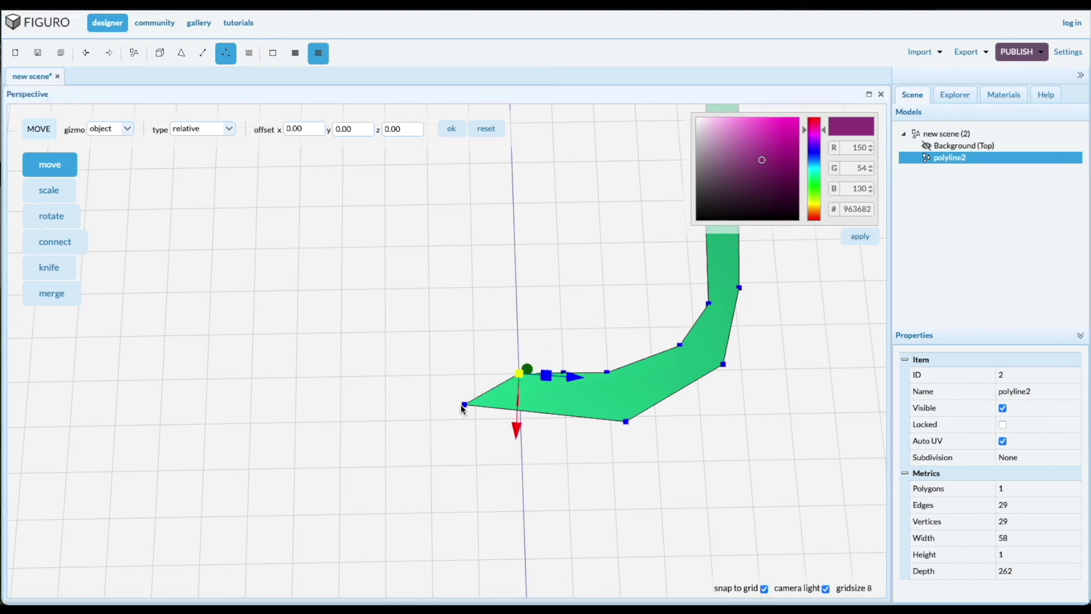
# - Move the bottom-left end vertex onto the axis, narrowing the profile to 48 wide
pyautogui.click(463, 404)
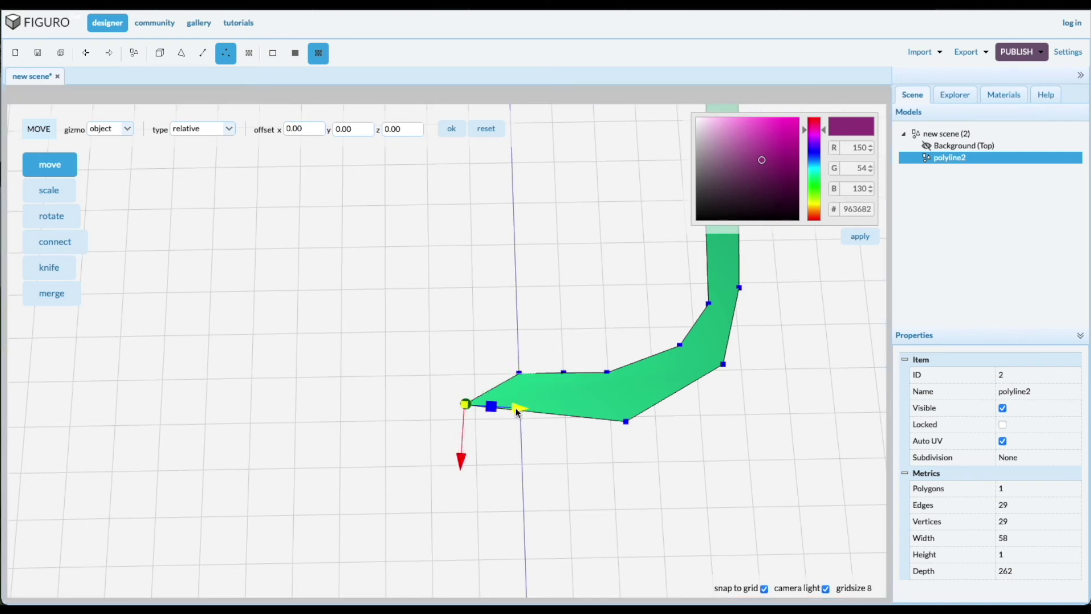
pyautogui.moveTo(516, 407); pyautogui.dragTo(541, 407)
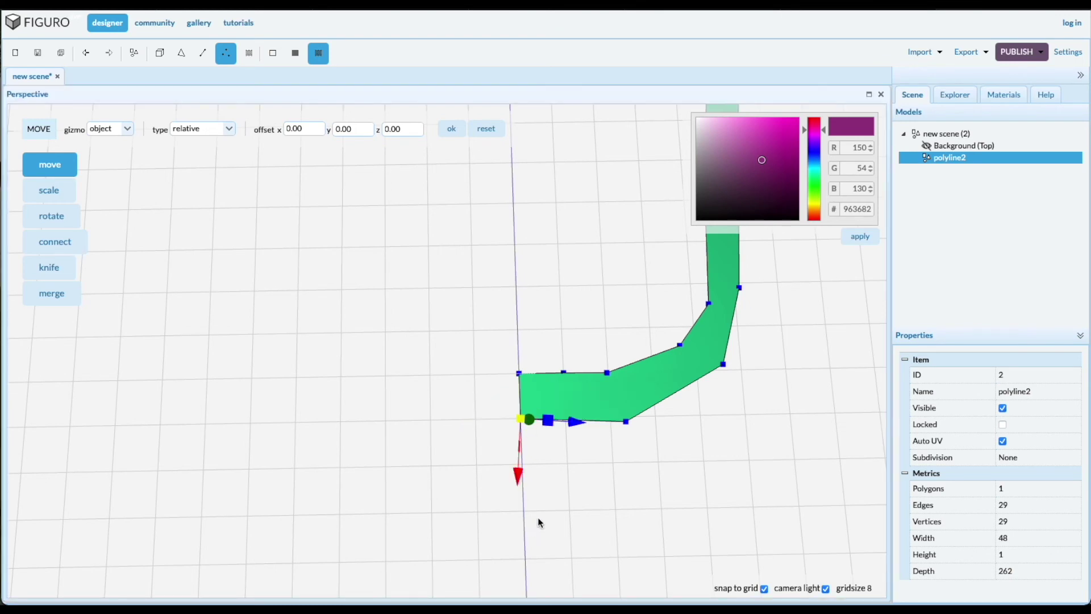
pyautogui.scroll(-3, 628, 395)
pyautogui.click(624, 492)
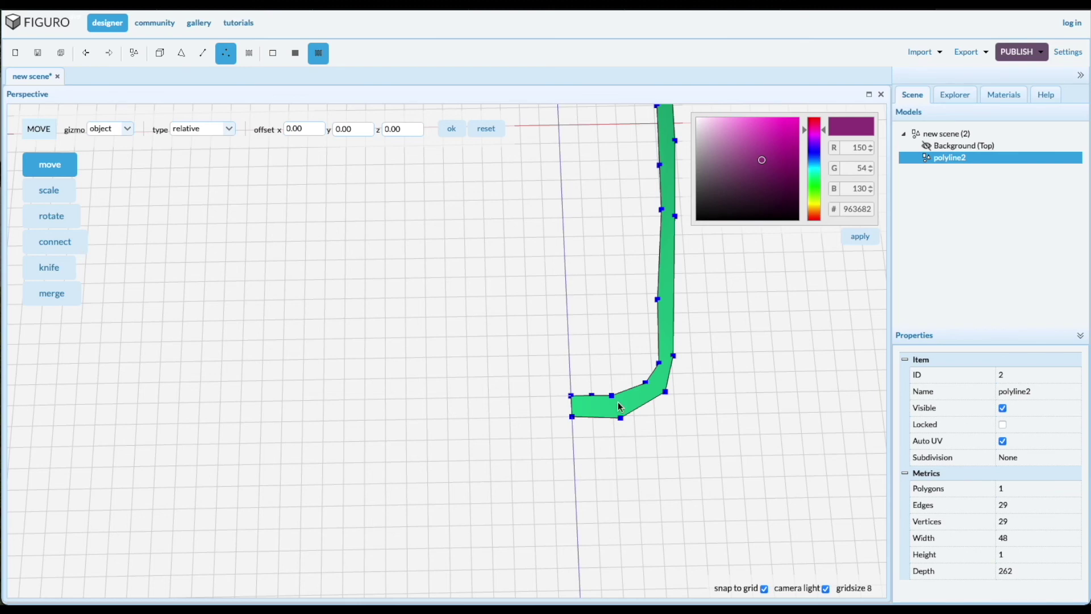
# - Lathe polyline2 around the vertical axis with 360 degrees and 24 segments
pyautogui.click(203, 53)
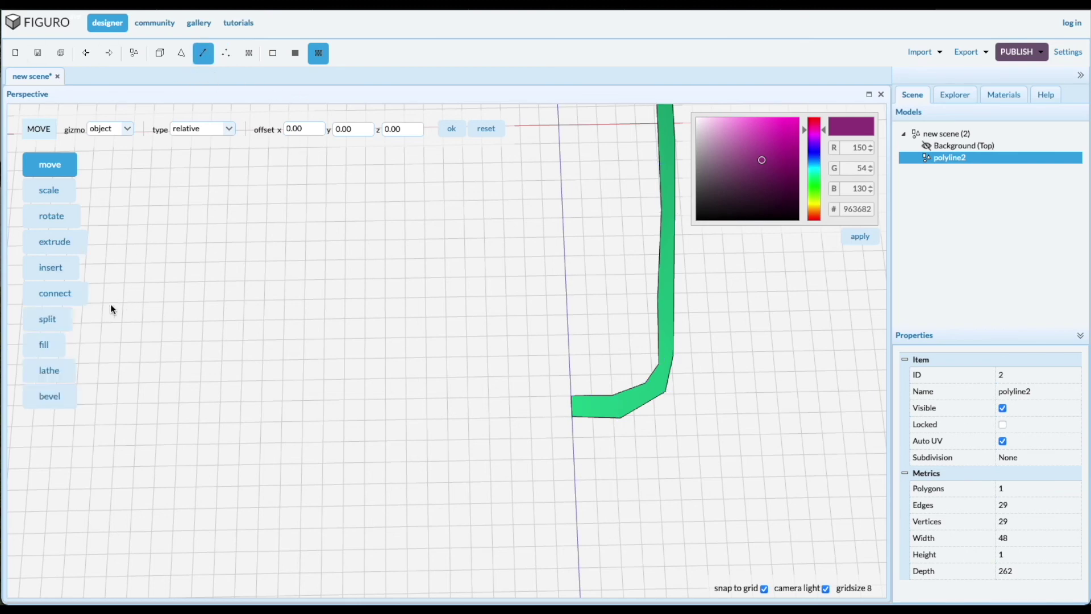
pyautogui.click(58, 370)
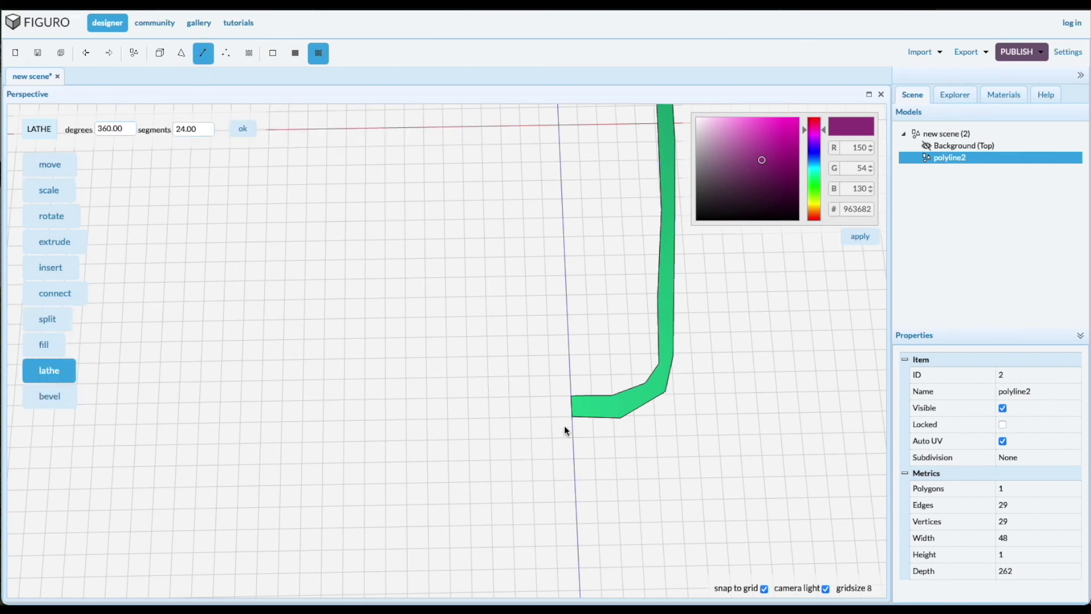
pyautogui.scroll(6, 570, 423)
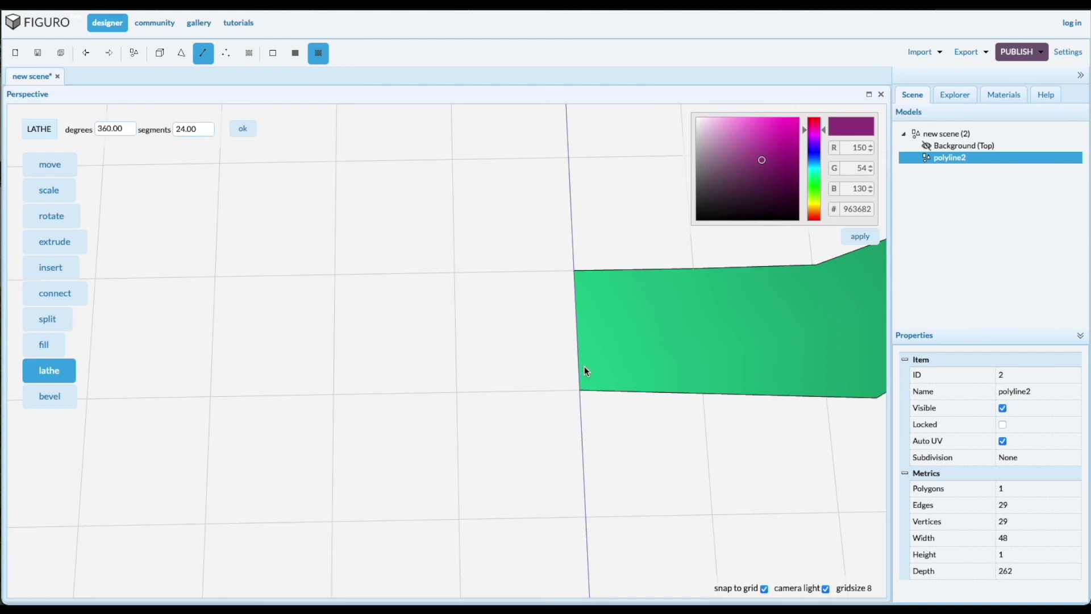
pyautogui.scroll(3, 588, 358)
pyautogui.scroll(-3, 573, 351)
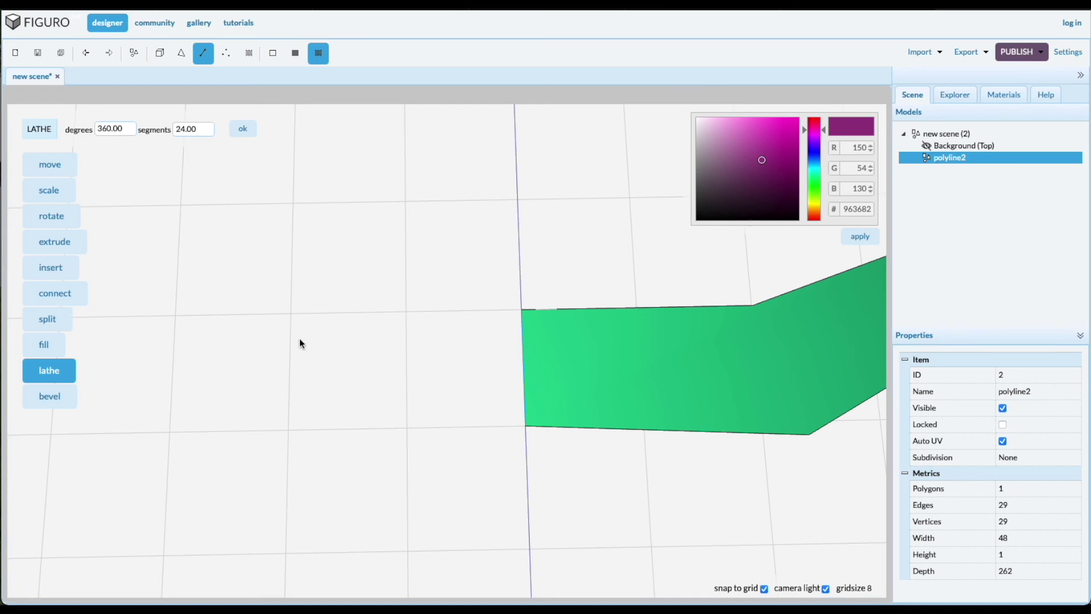
pyautogui.click(243, 129)
pyautogui.scroll(-5, 294, 296)
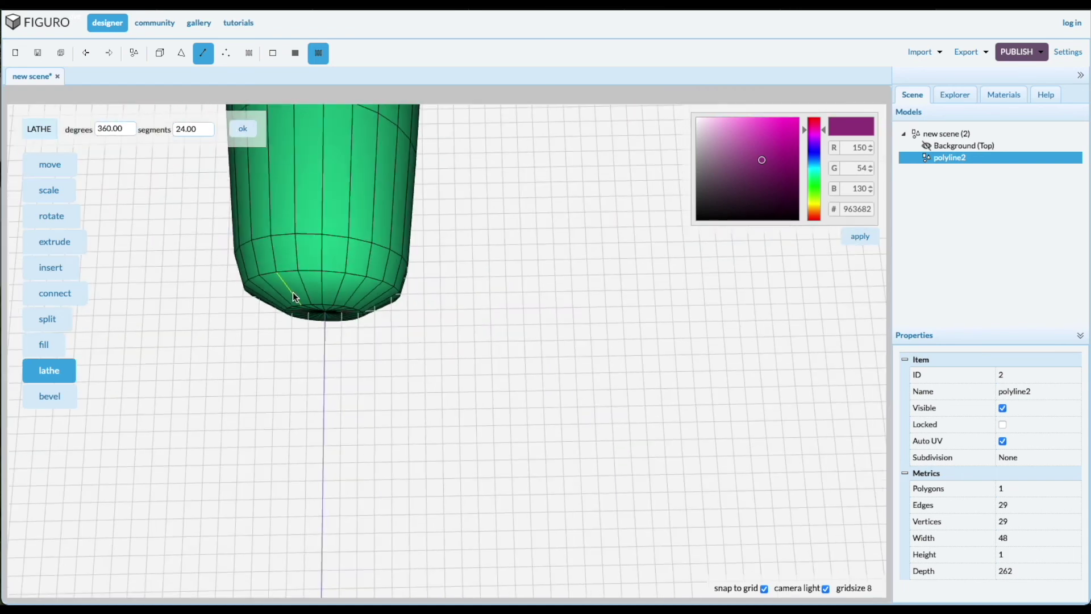
pyautogui.rightClick(372, 394)
pyautogui.click(412, 586)
pyautogui.rightClick(413, 541)
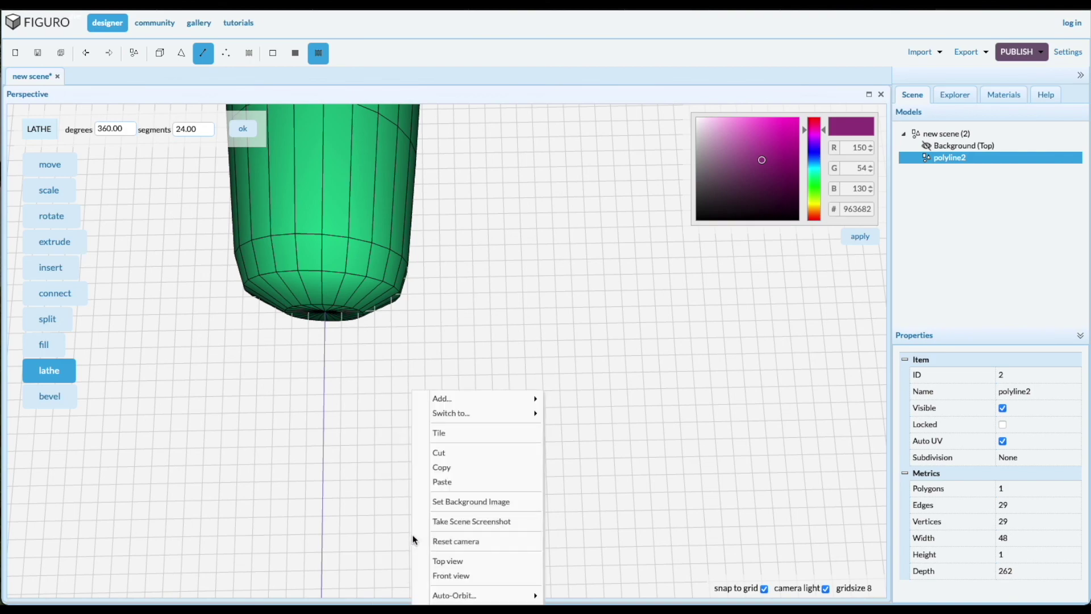
# - Show the bottle in Front view, tilted slightly to look down on it
pyautogui.click(445, 576)
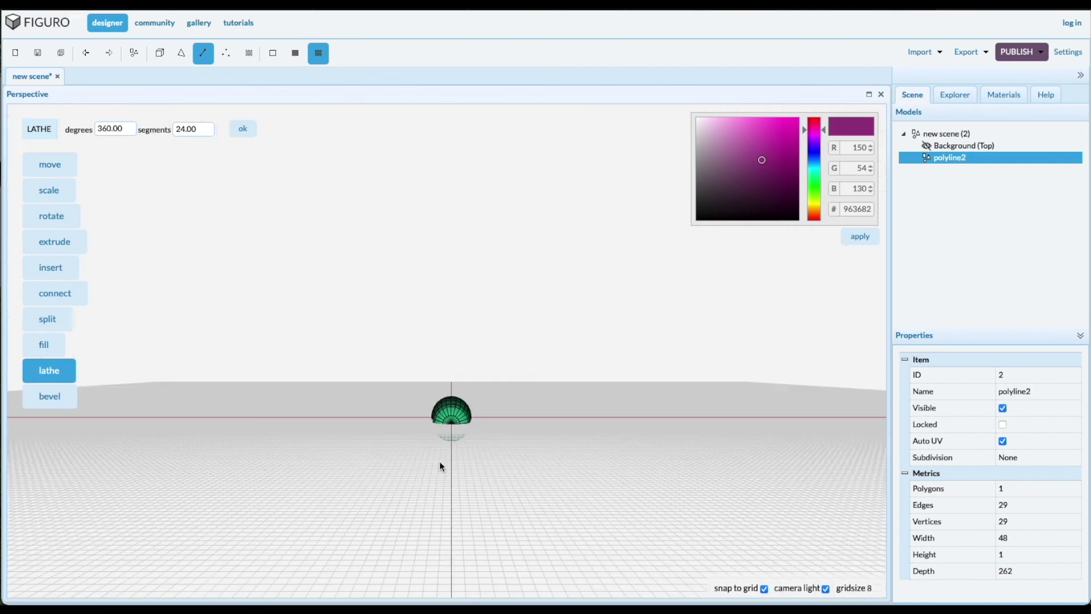
pyautogui.moveTo(438, 461)
pyautogui.mouseDown(button='middle')
pyautogui.moveTo(427, 401)
pyautogui.moveTo(429, 447)
pyautogui.mouseUp(button='middle')
pyautogui.scroll(5, 430, 448)
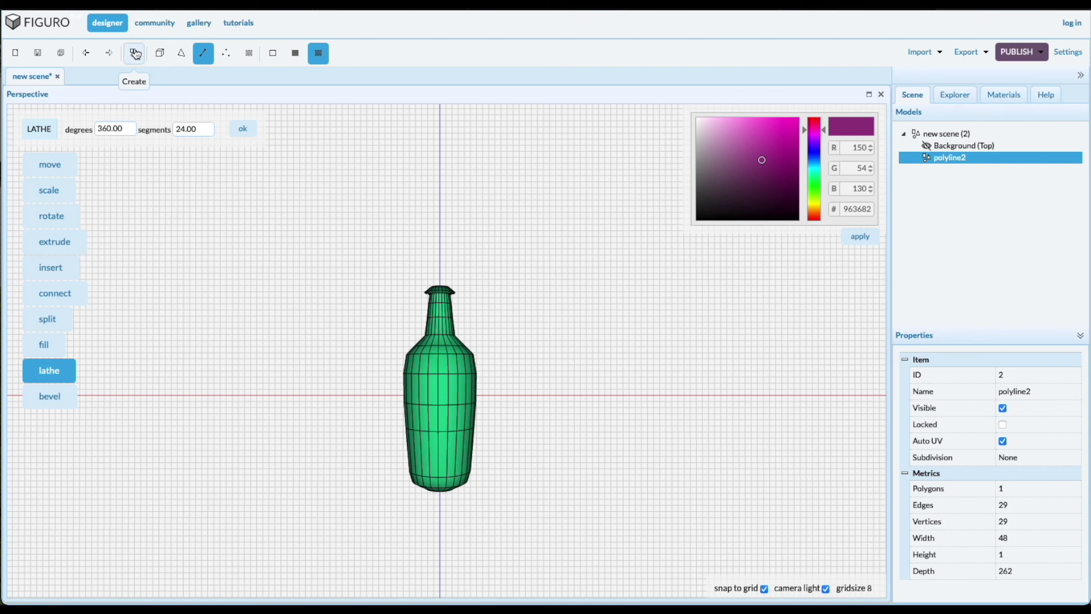
# - Apply Smooth from the Modify tools to densify and round the bottle mesh
pyautogui.click(160, 53)
pyautogui.click(51, 273)
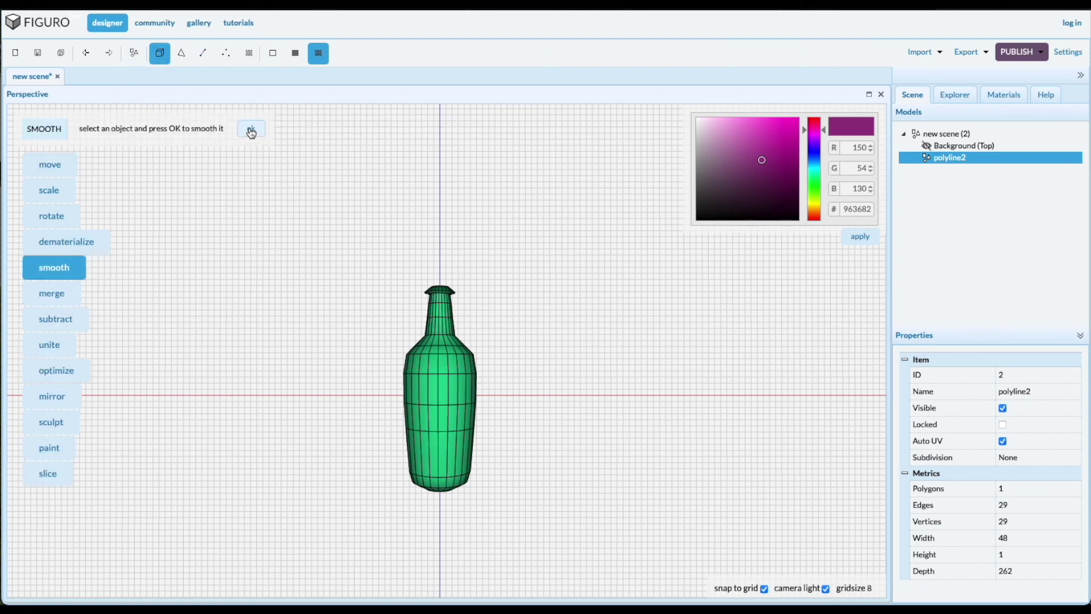
pyautogui.click(252, 131)
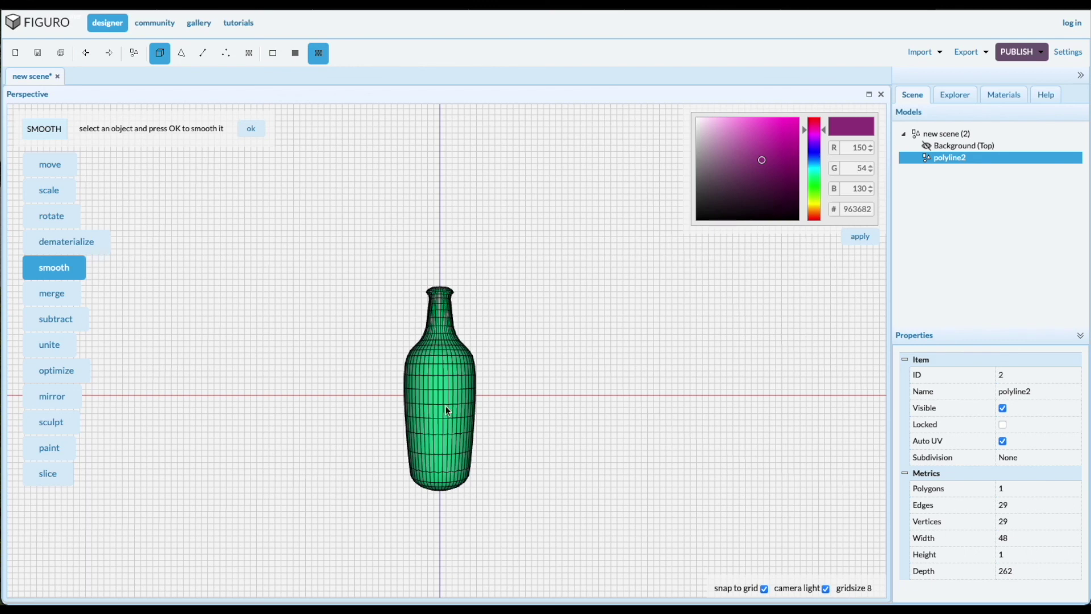